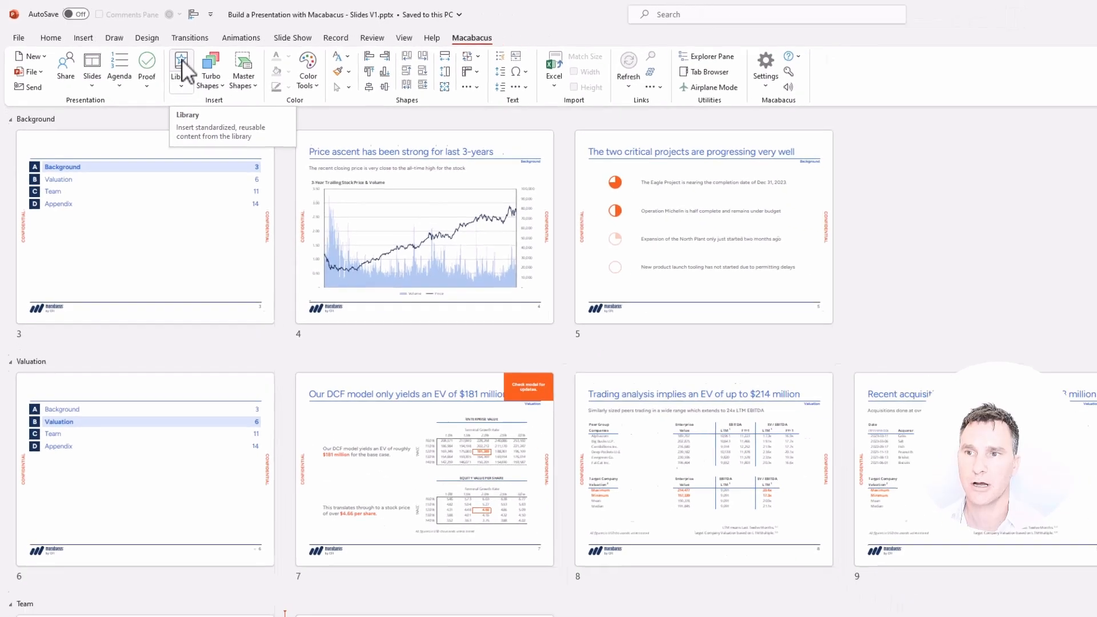
Open the Macabacus slide library, expand the Team Members group, and turn off keeping source formatting.
{"action": "left_click", "coordinate": [205, 70]}
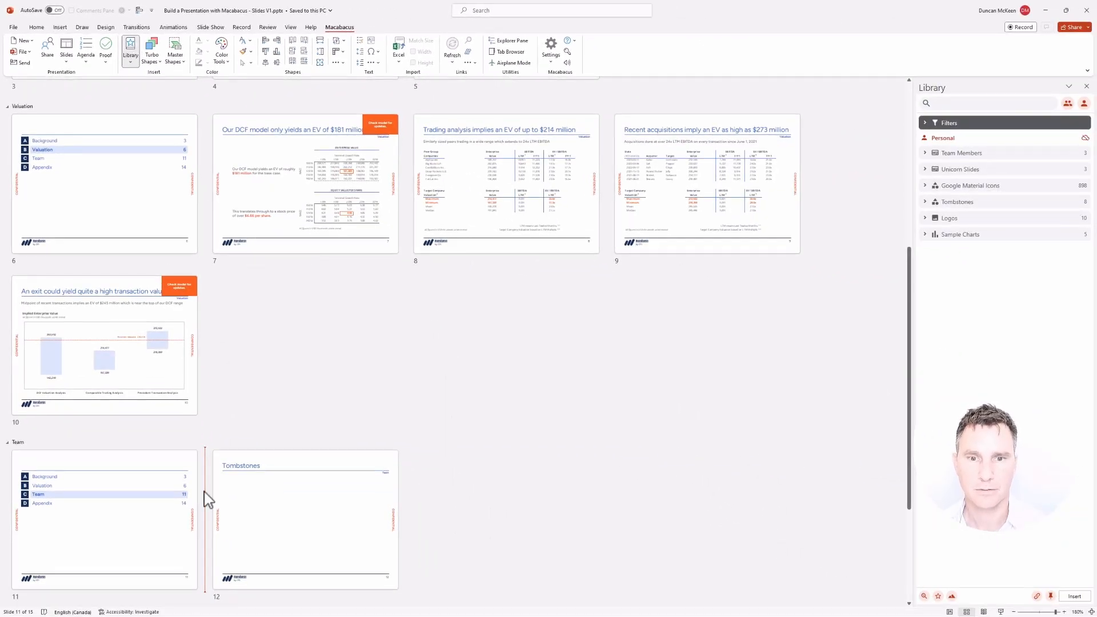
{"action": "left_click", "coordinate": [925, 153]}
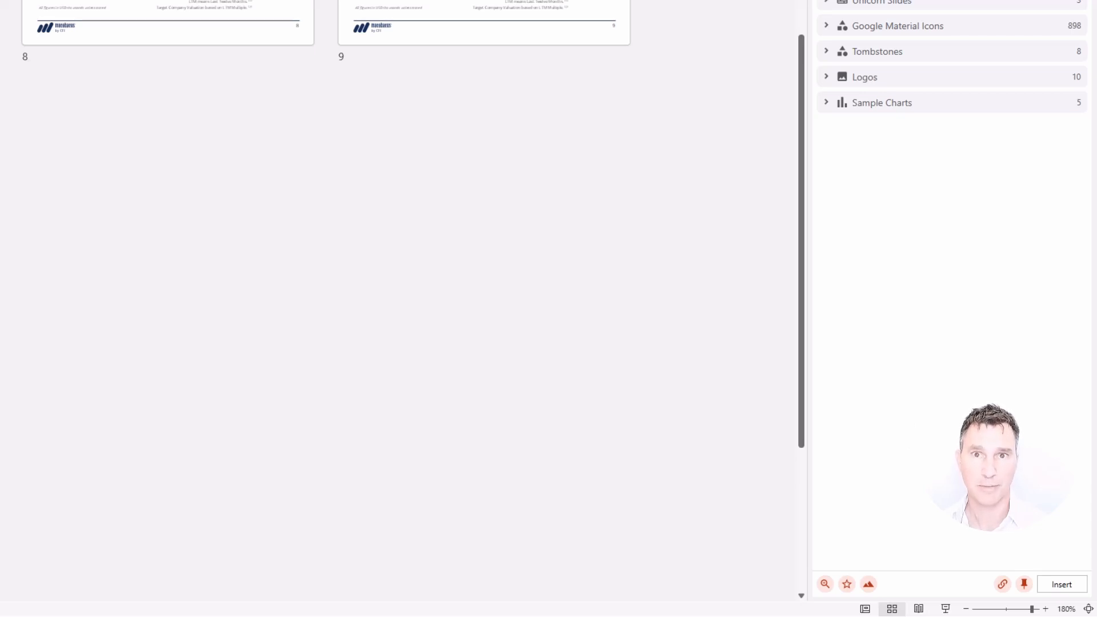
{"action": "left_click", "coordinate": [1027, 586]}
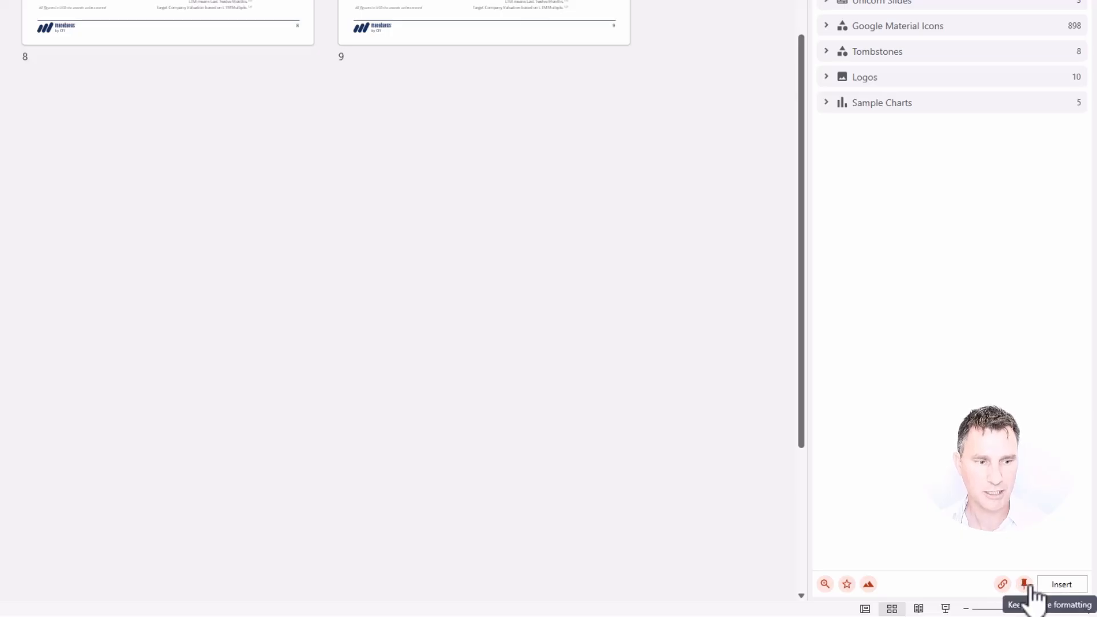
{"action": "left_click", "coordinate": [1025, 585]}
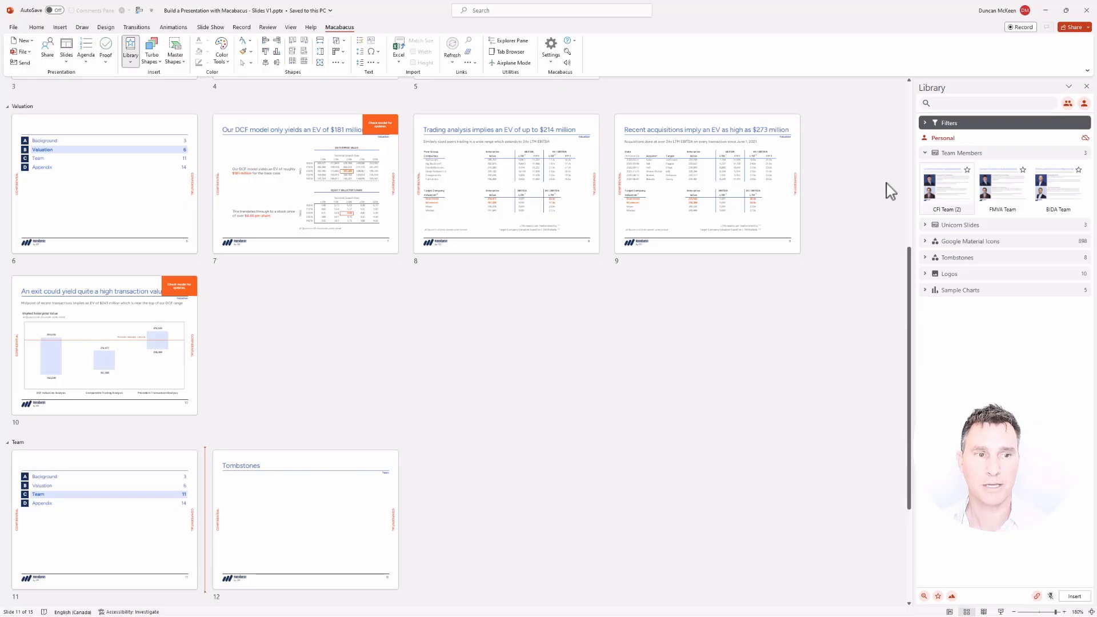
Insert the CFI Team slide collection from the library after the Team agenda slide.
{"action": "mouse_move", "coordinate": [922, 192]}
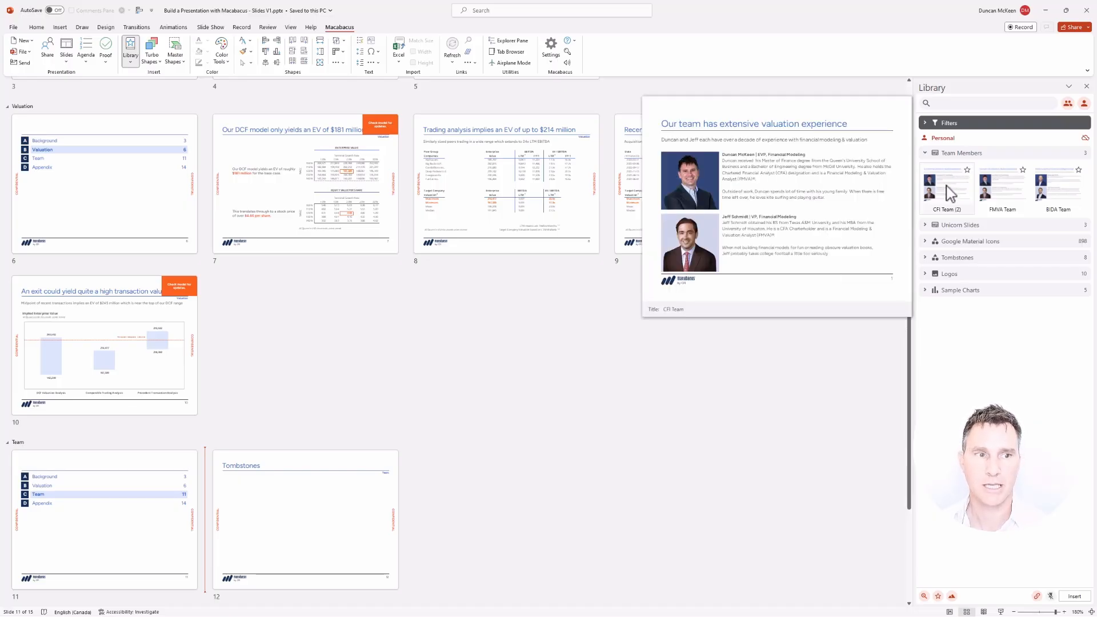
{"action": "right_click", "coordinate": [946, 186]}
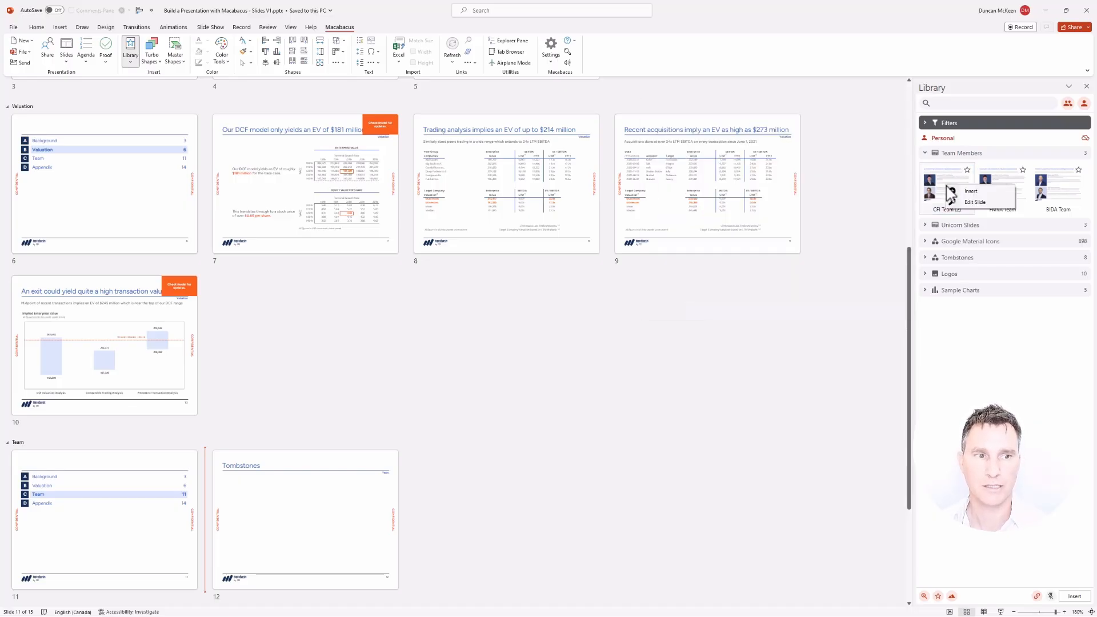
{"action": "left_click", "coordinate": [975, 192]}
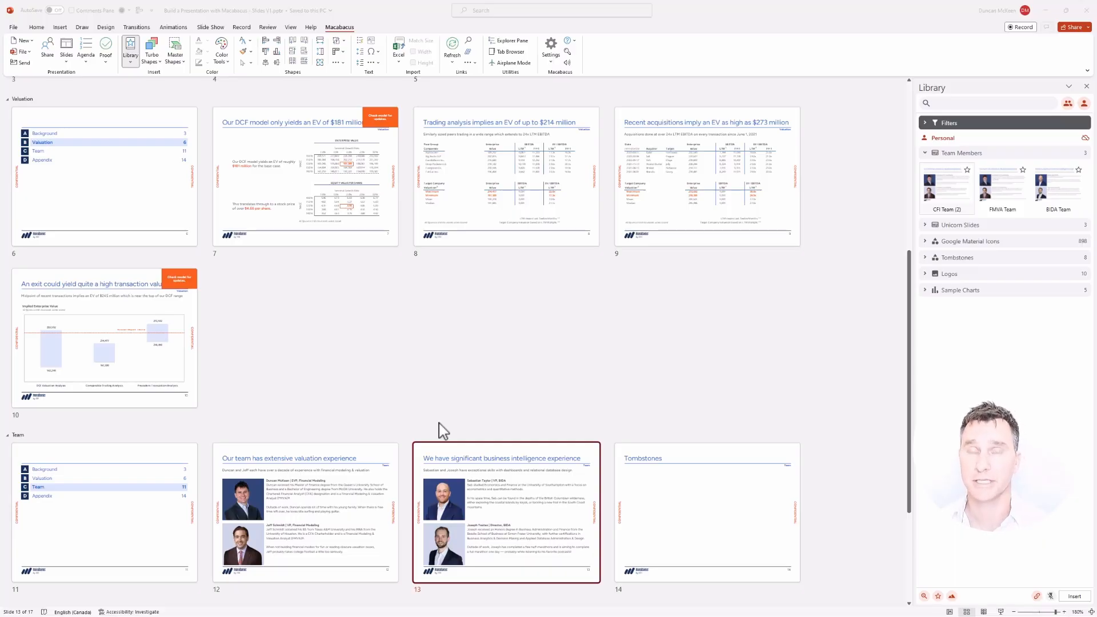
Delete the business intelligence experience slide, then refresh all slide links in the presentation.
{"action": "left_click", "coordinate": [473, 460]}
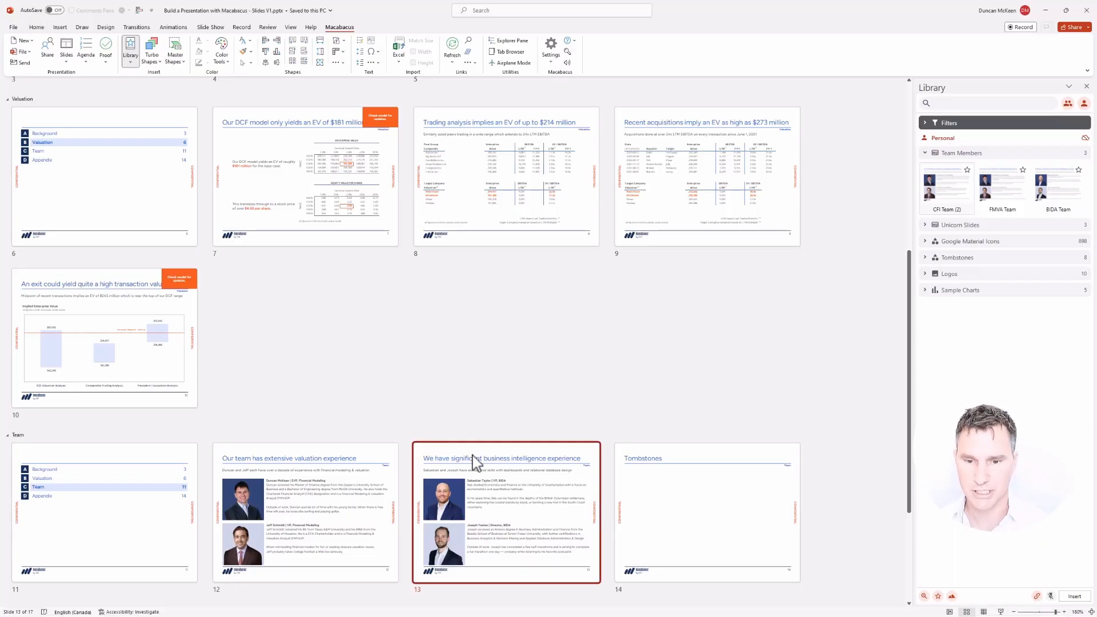
{"action": "key", "text": "Delete"}
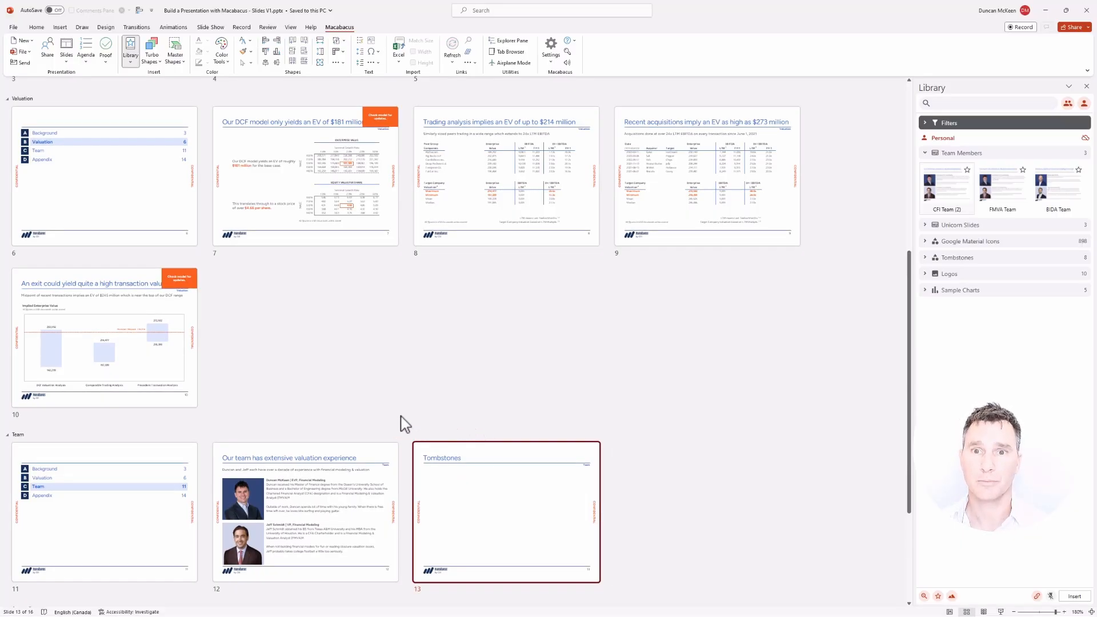
{"action": "left_click", "coordinate": [452, 64]}
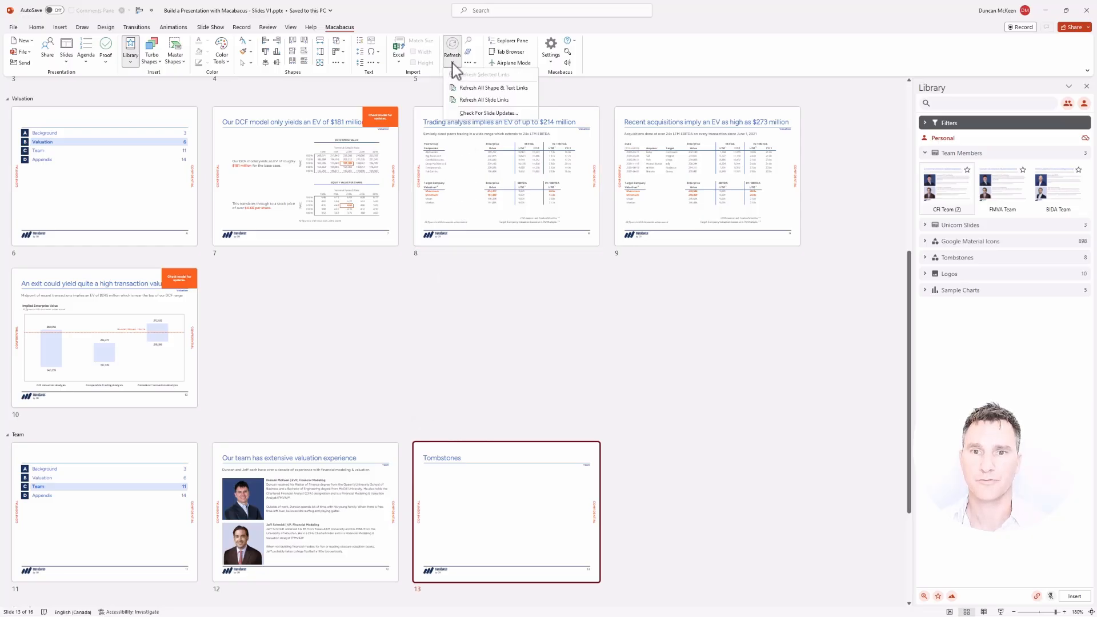
{"action": "left_click", "coordinate": [489, 100]}
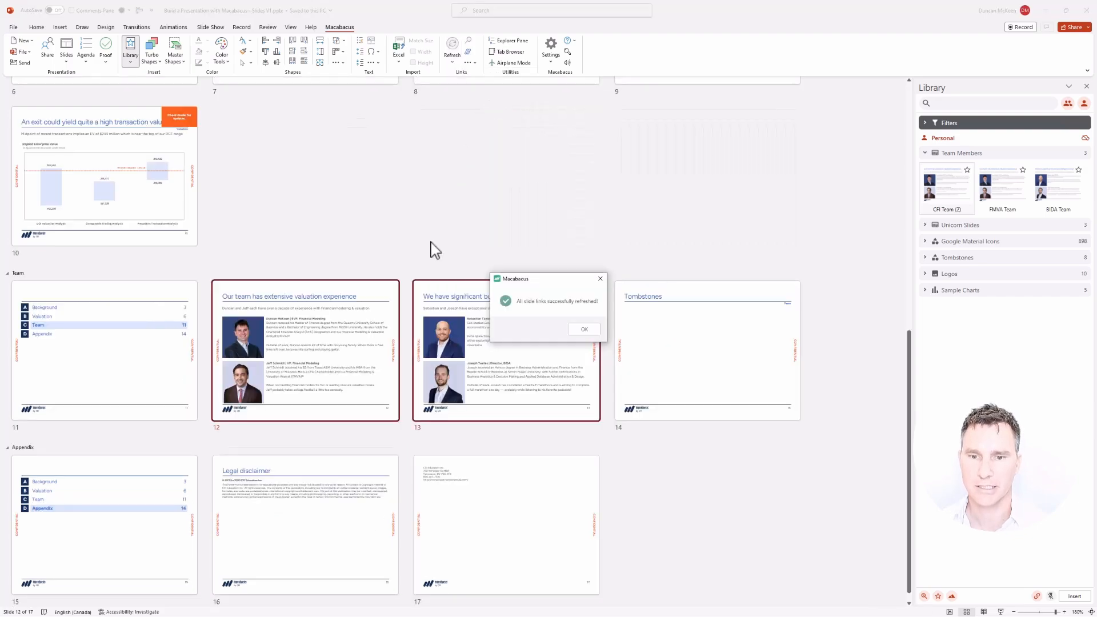
{"action": "left_click", "coordinate": [583, 330]}
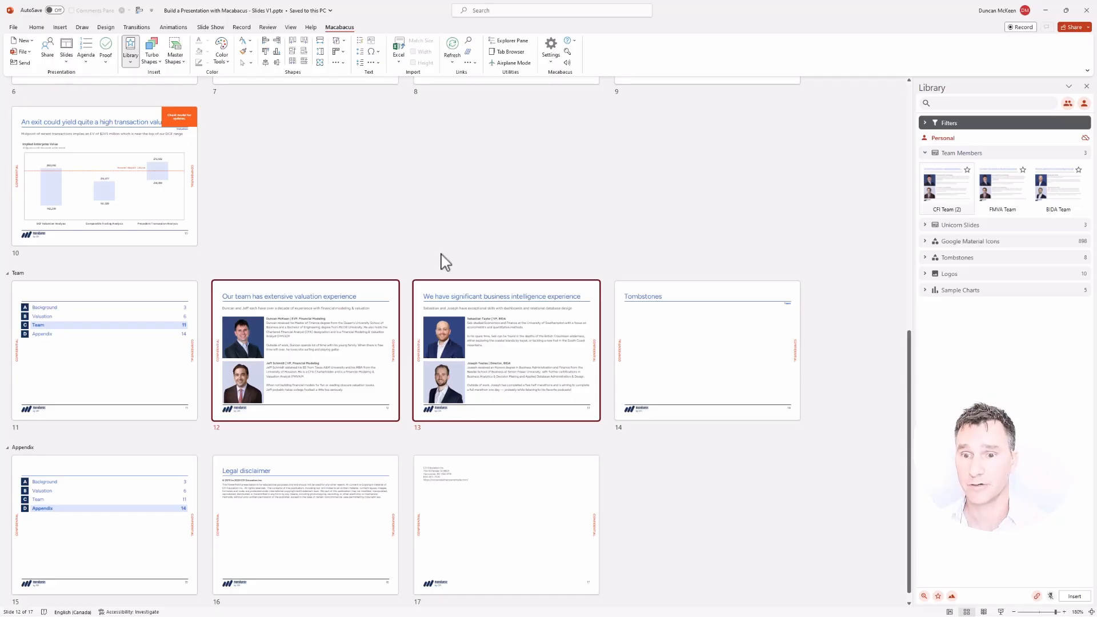
Delete both inserted team slides, 12 and 13, from the Team section.
{"action": "left_click", "coordinate": [360, 359]}
{"action": "left_click", "coordinate": [422, 343], "text": "ctrl"}
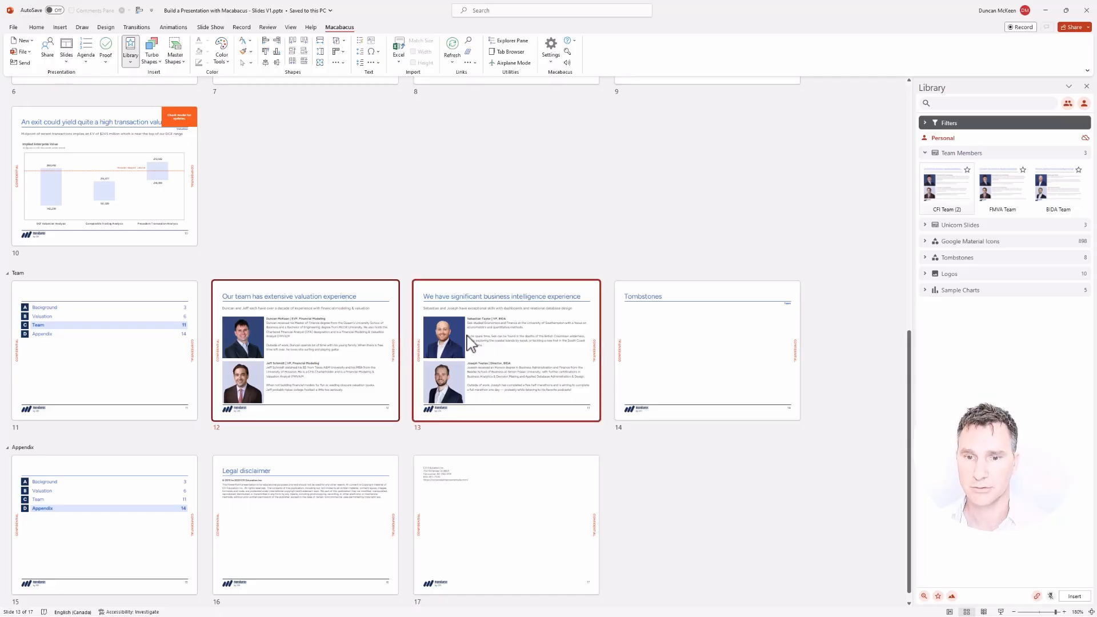
{"action": "key", "text": "Delete"}
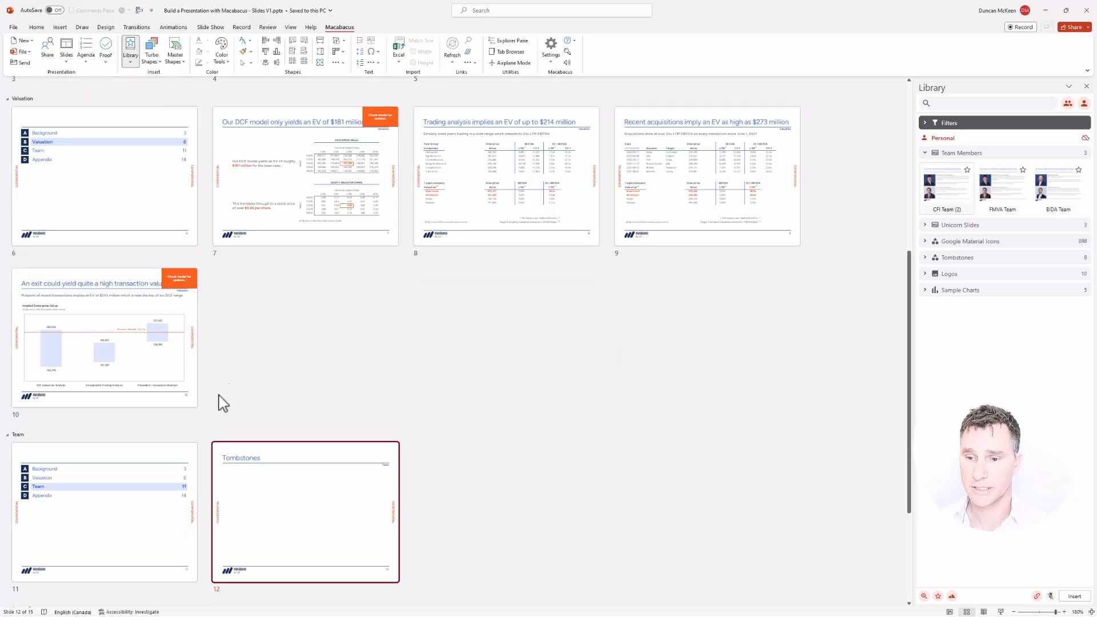
Insert the FMVA Team slide from the library between the Team agenda slide and the Tombstones slide.
{"action": "left_click", "coordinate": [204, 501]}
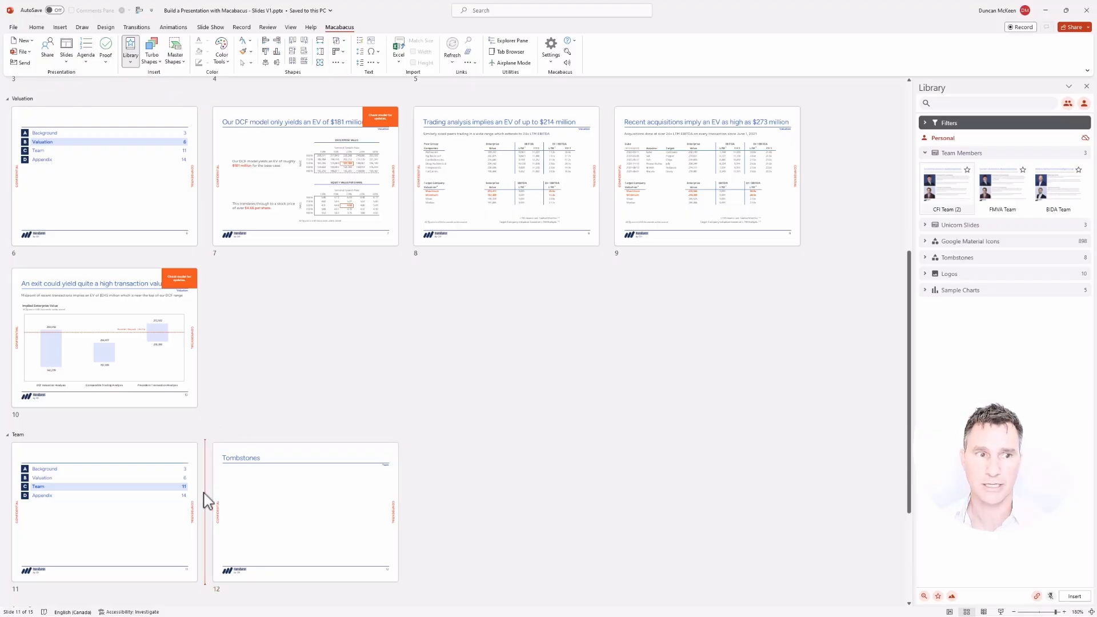
{"action": "mouse_move", "coordinate": [998, 191]}
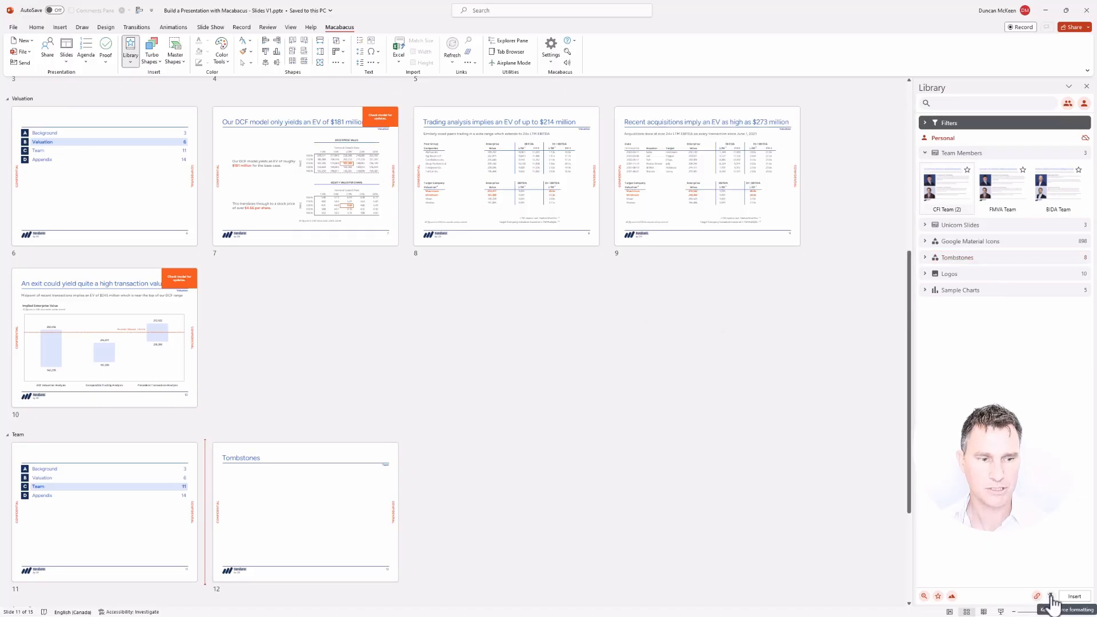
{"action": "left_click", "coordinate": [1010, 191]}
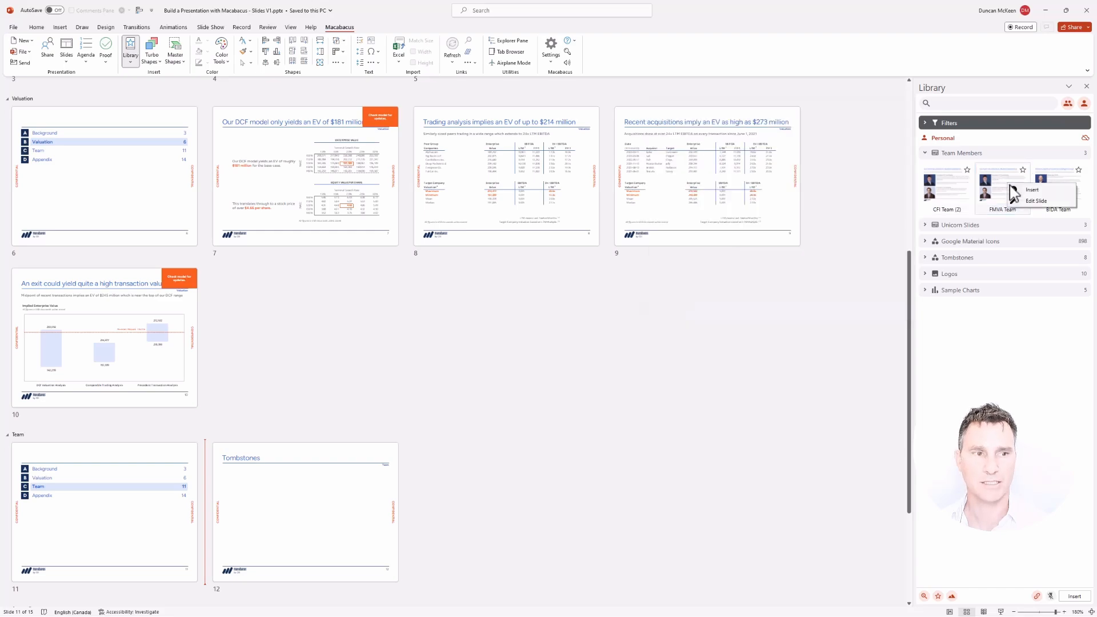
{"action": "double_click", "coordinate": [1028, 190]}
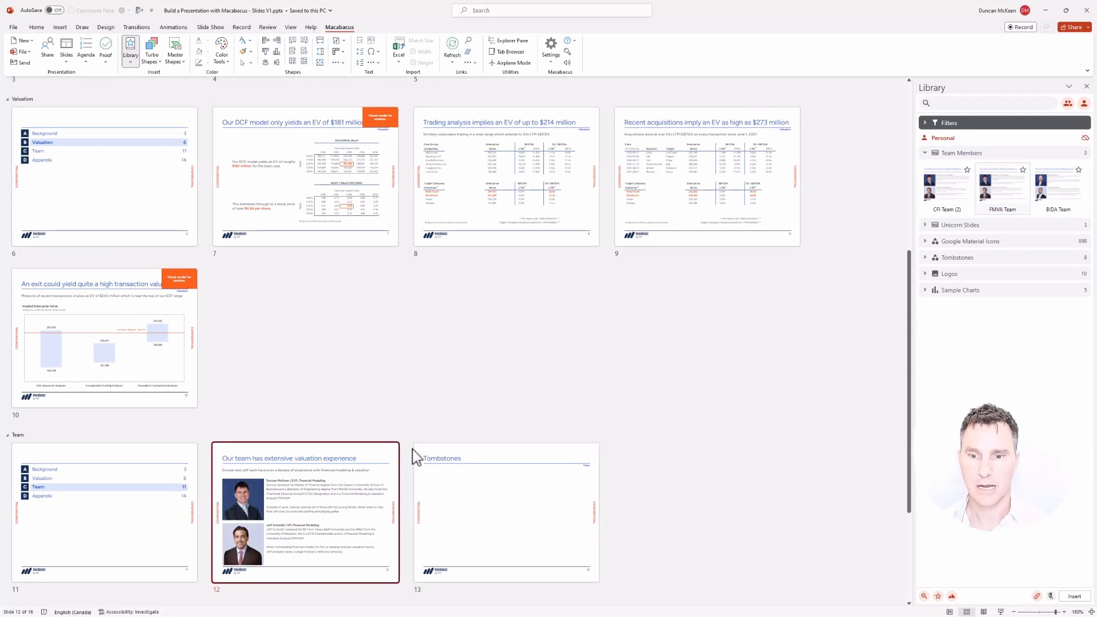
Insert the BIDA Team slide from the library between the valuation experience slide and the Tombstones slide.
{"action": "left_click", "coordinate": [408, 507]}
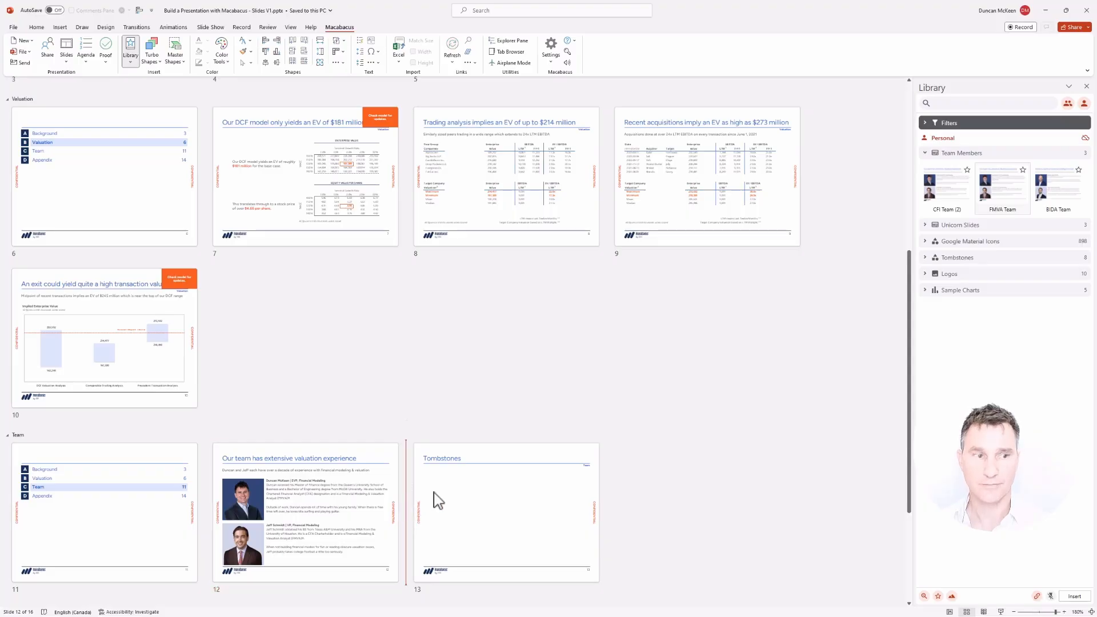
{"action": "mouse_move", "coordinate": [1066, 205]}
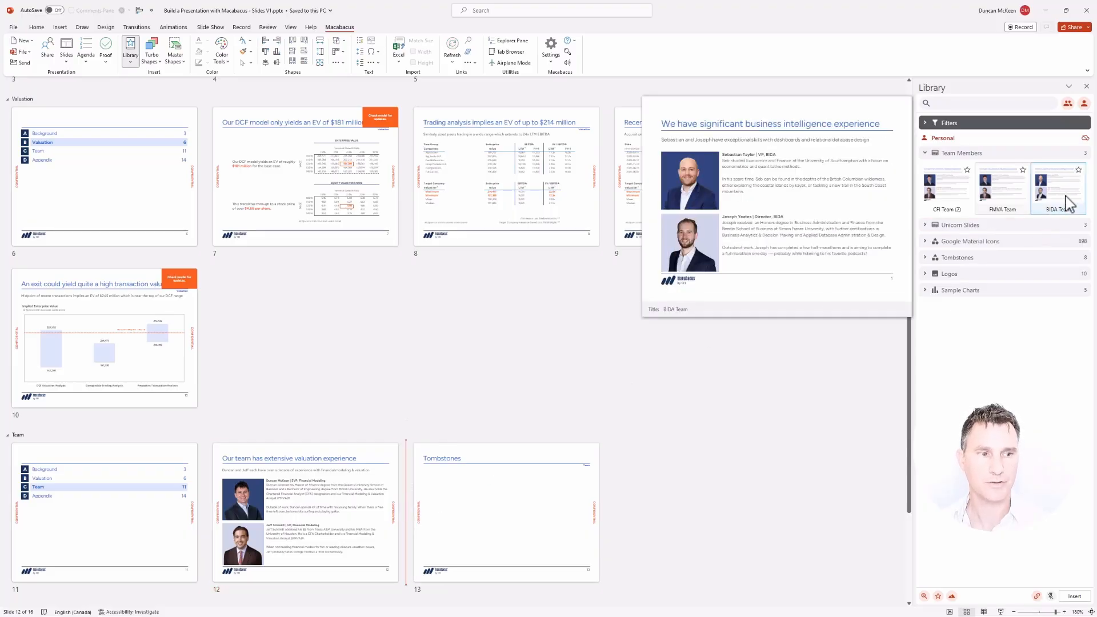
{"action": "right_click", "coordinate": [1066, 205]}
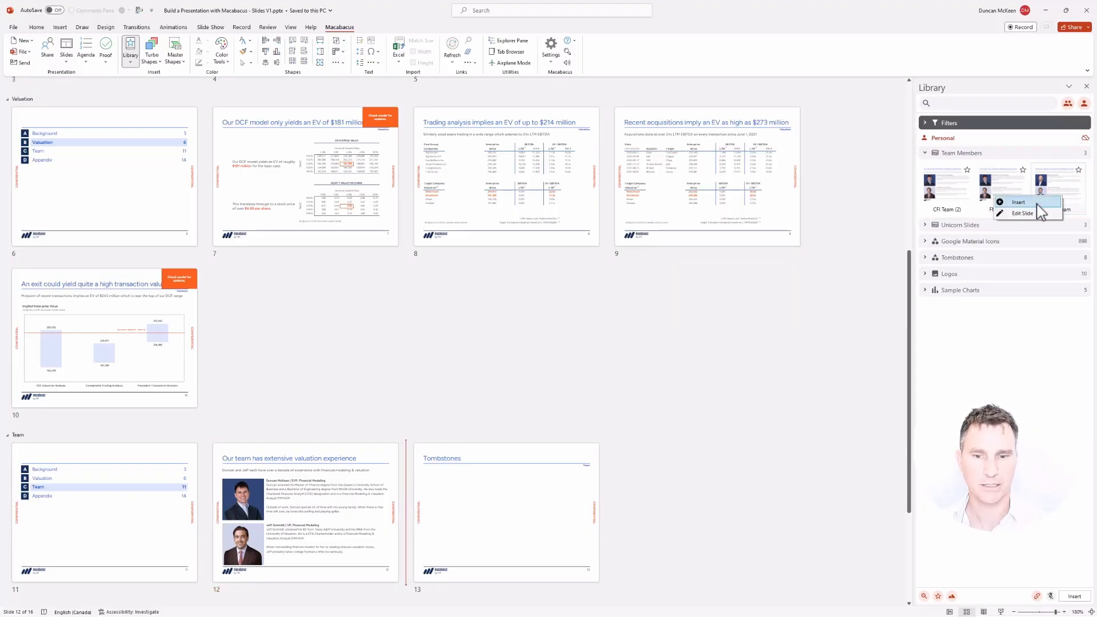
{"action": "left_click", "coordinate": [1018, 202]}
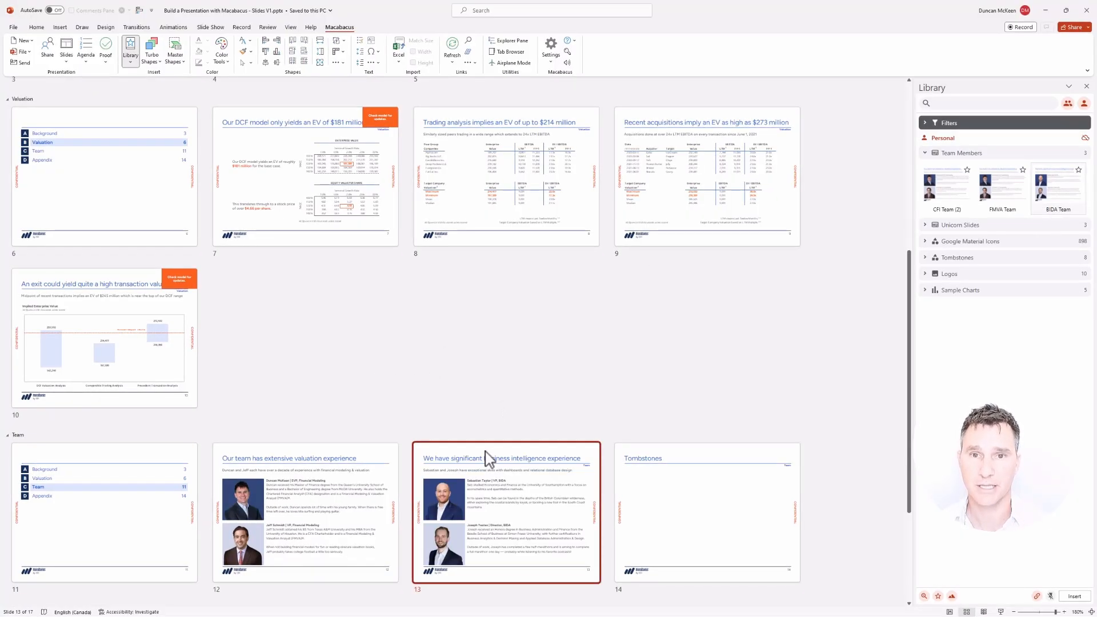
Delete the BIDA Team slide, refresh all slide links, and collapse the library's Team Members group.
{"action": "key", "text": "Delete"}
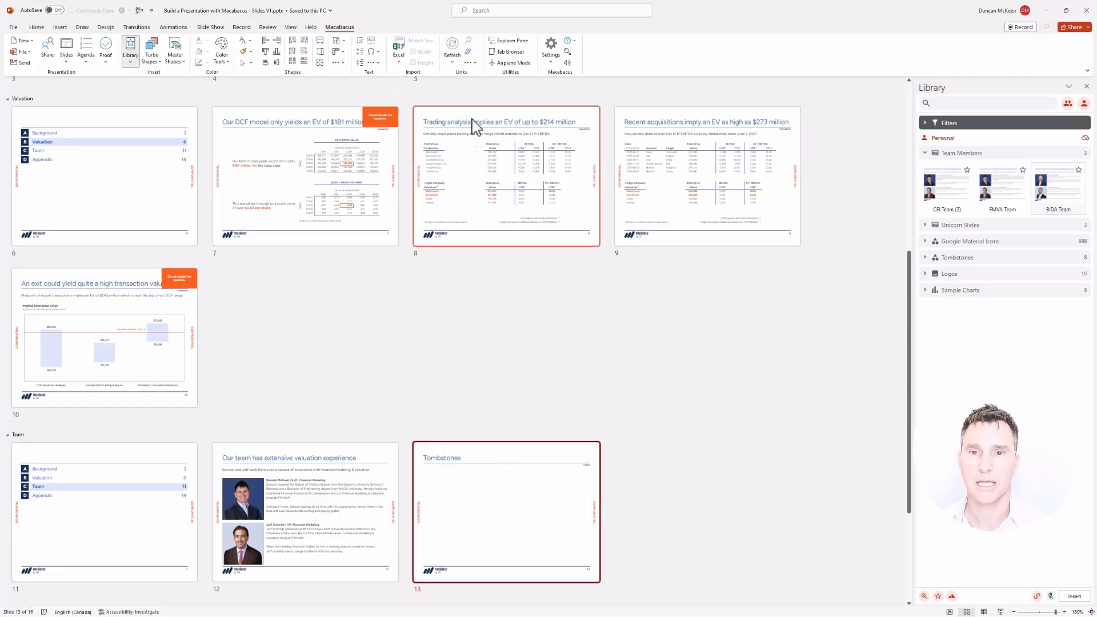
{"action": "left_click", "coordinate": [451, 62]}
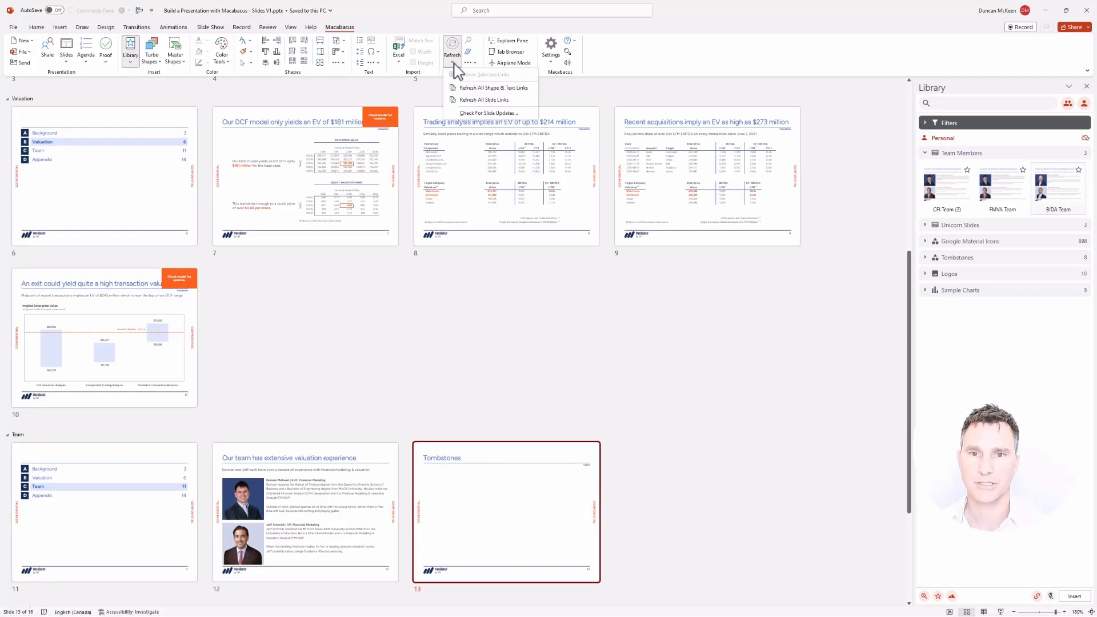
{"action": "left_click", "coordinate": [470, 100]}
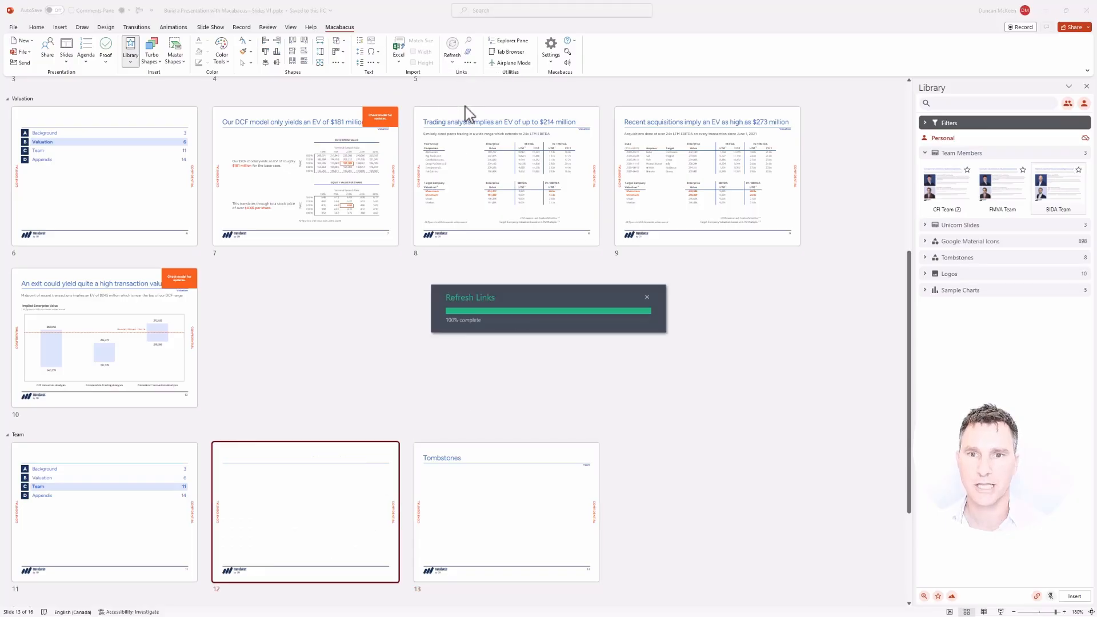
{"action": "left_click_drag", "start_coordinate": [537, 280], "coordinate": [463, 285]}
{"action": "left_click", "coordinate": [510, 335]}
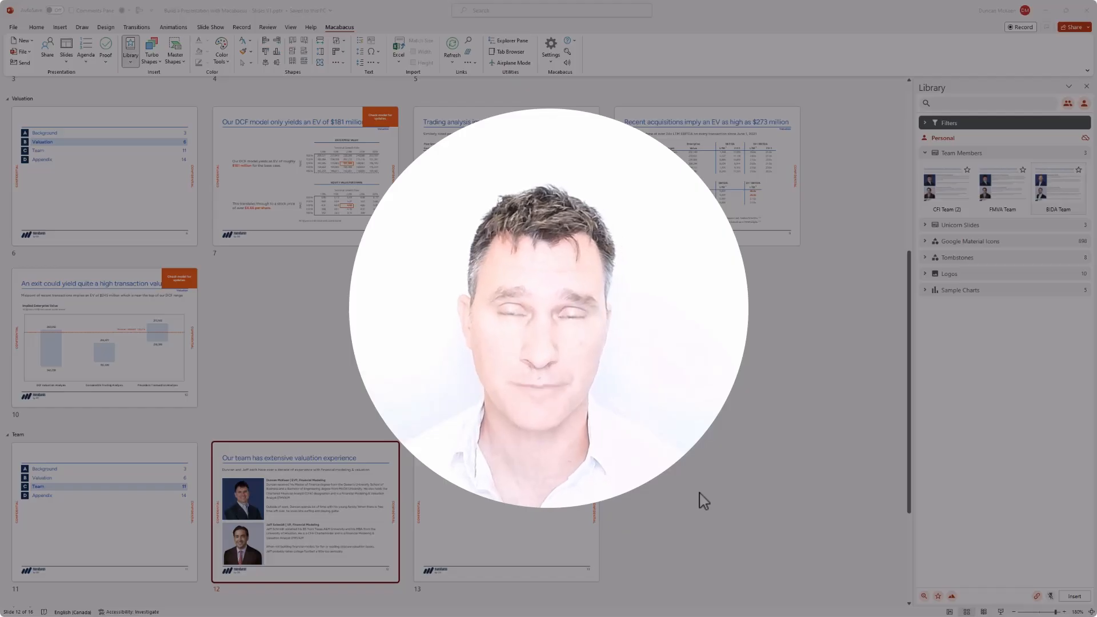
{"action": "left_click", "coordinate": [924, 154]}
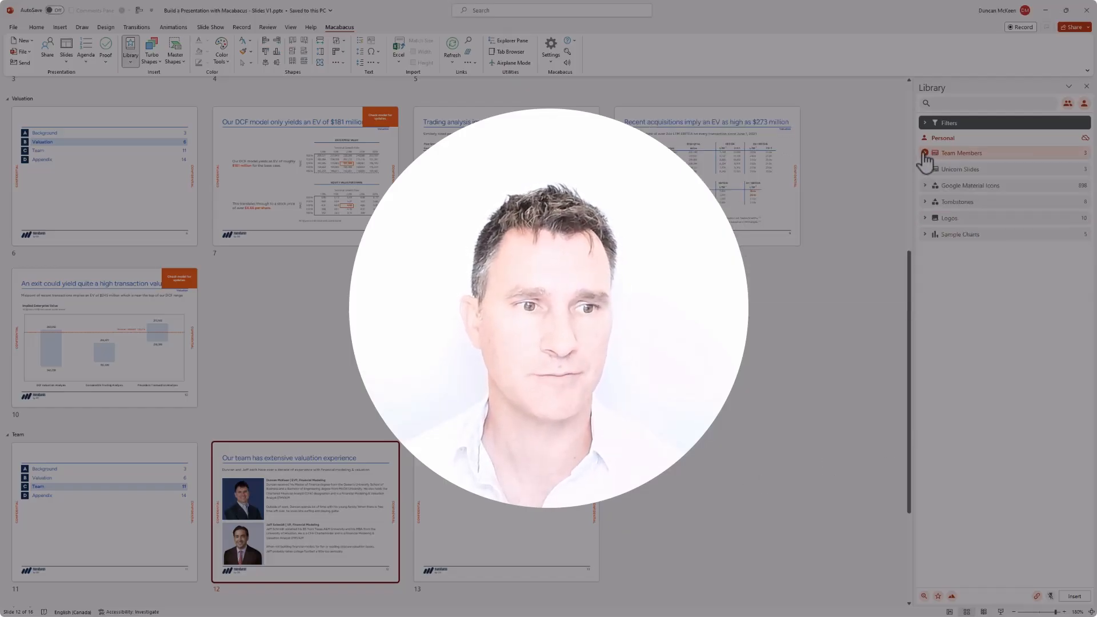
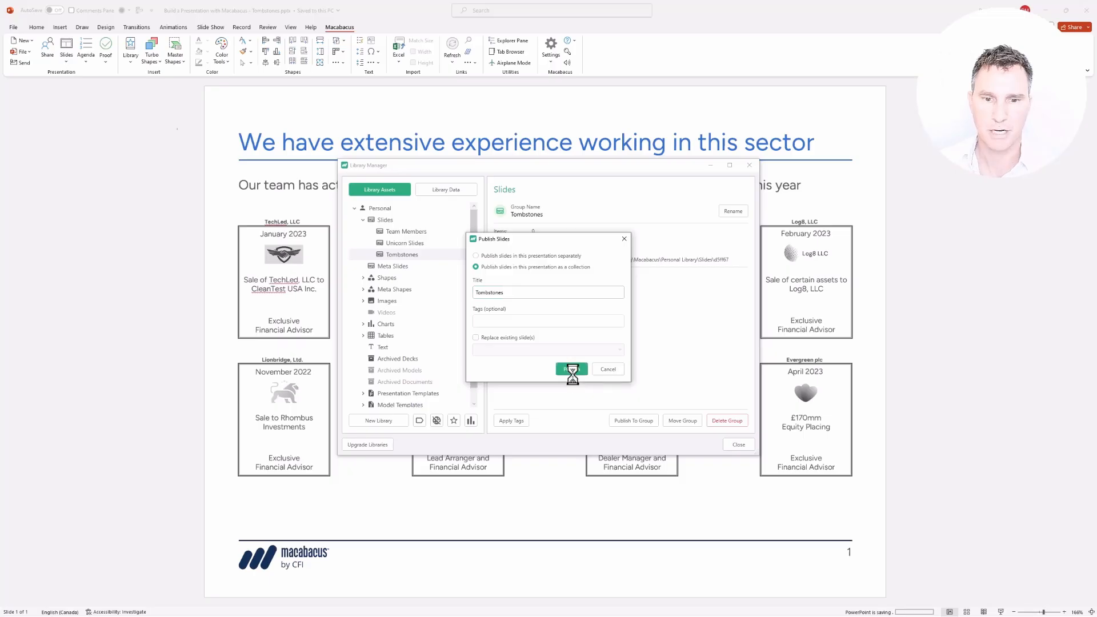
Finish publishing the sector experience slide as a collection titled Tombstones in the Tombstones group and close the Library Manager.
{"action": "left_click", "coordinate": [571, 330]}
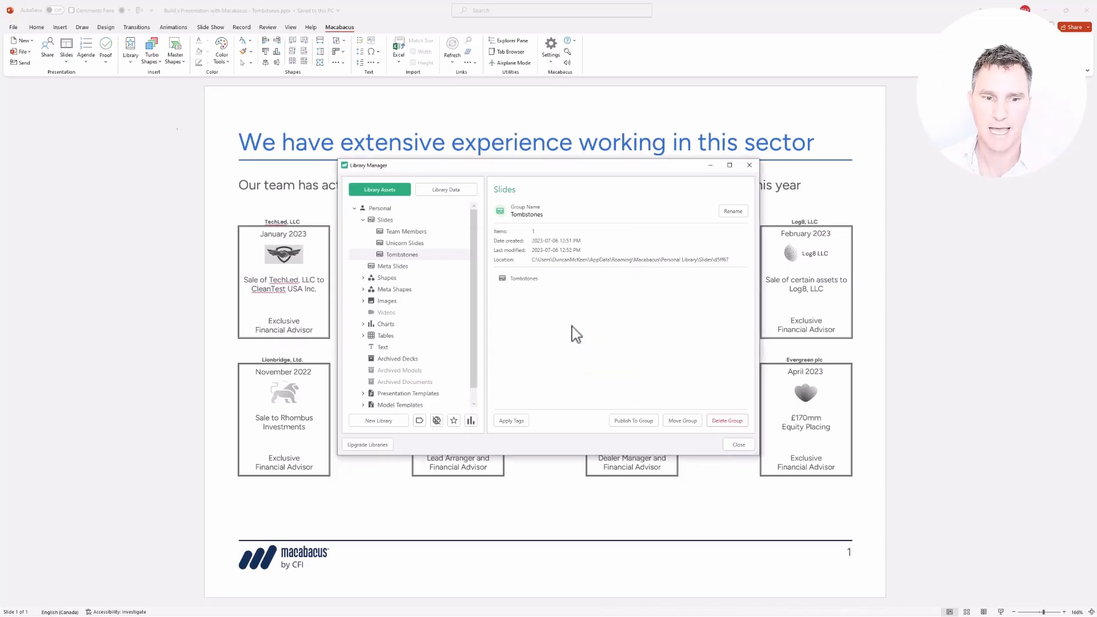
{"action": "left_click", "coordinate": [738, 445]}
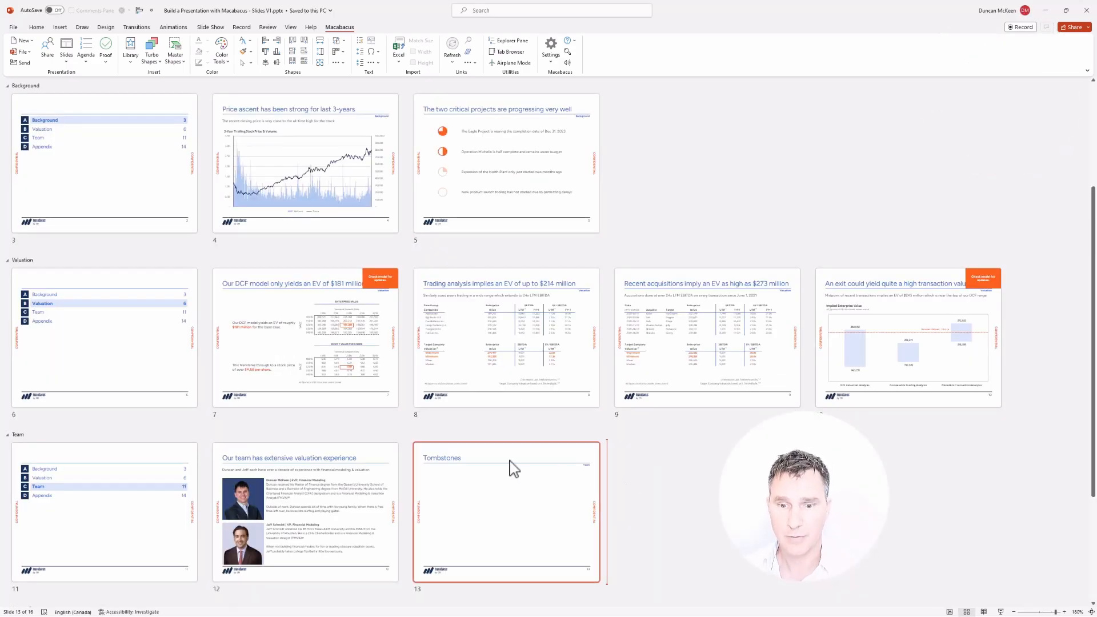
Insert the Tombstones slide from the library between the valuation experience slide and the blank Tombstones slide.
{"action": "left_click", "coordinate": [516, 539]}
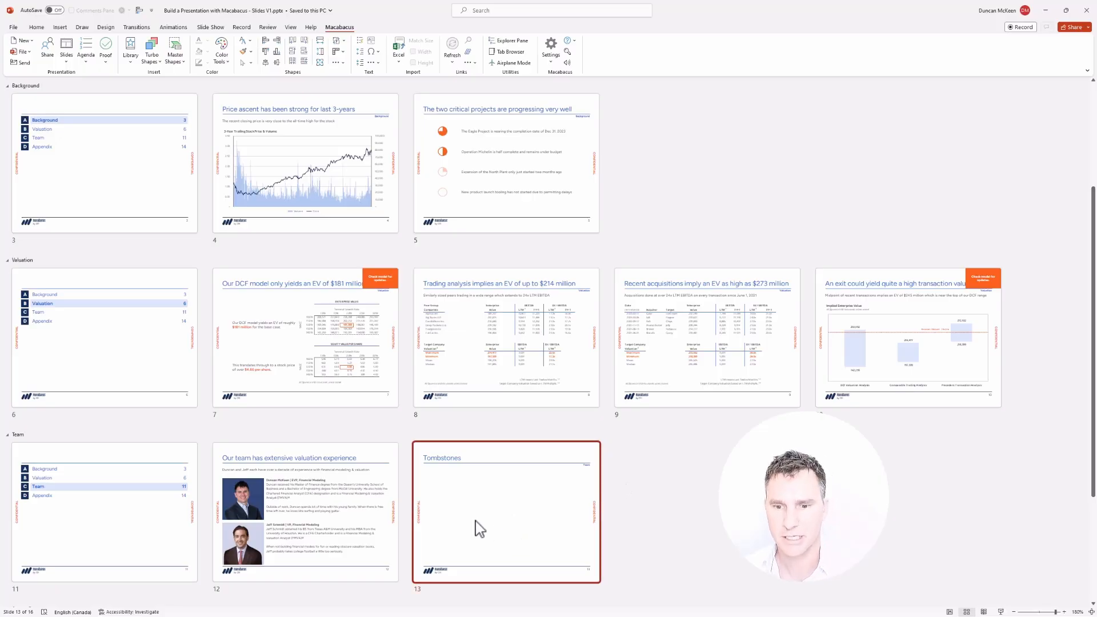
{"action": "left_click", "coordinate": [402, 512]}
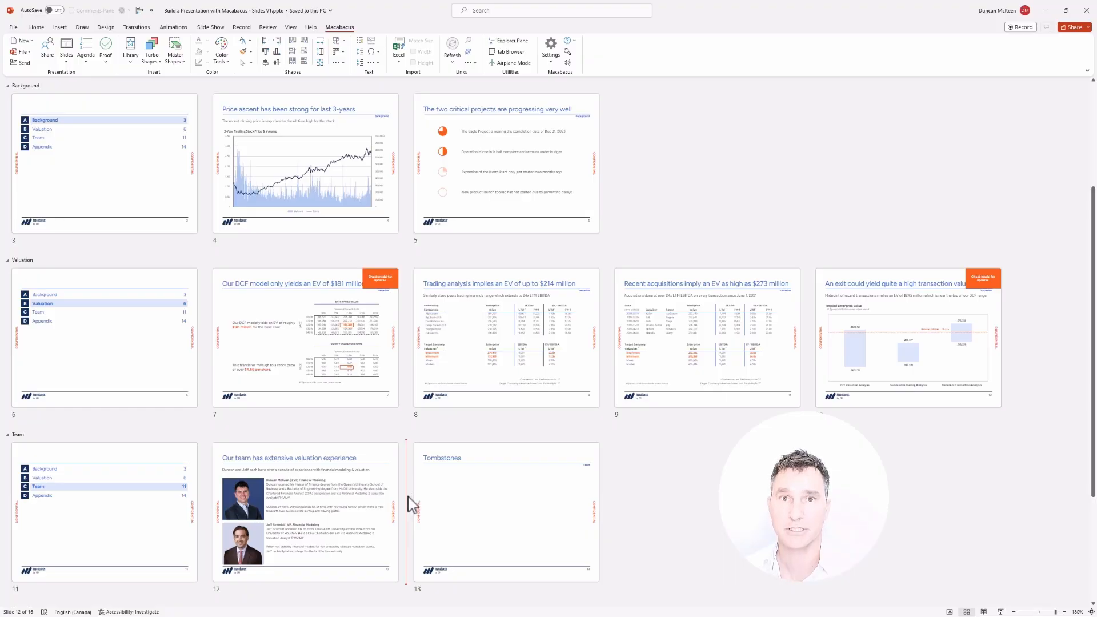
{"action": "left_click", "coordinate": [130, 48]}
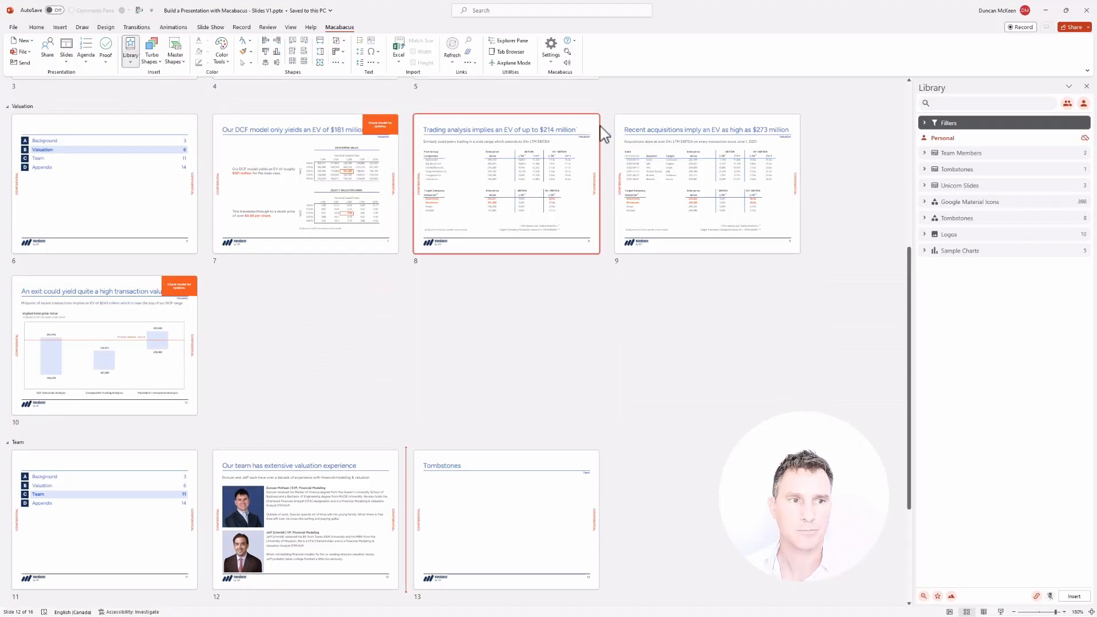
{"action": "left_click", "coordinate": [924, 170]}
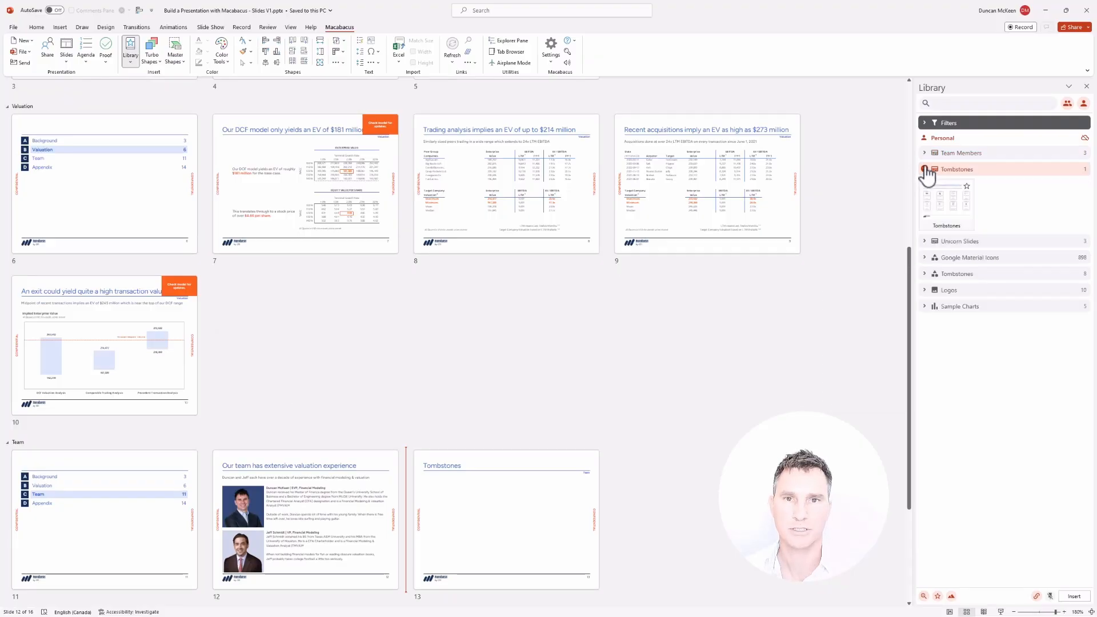
{"action": "mouse_move", "coordinate": [955, 210]}
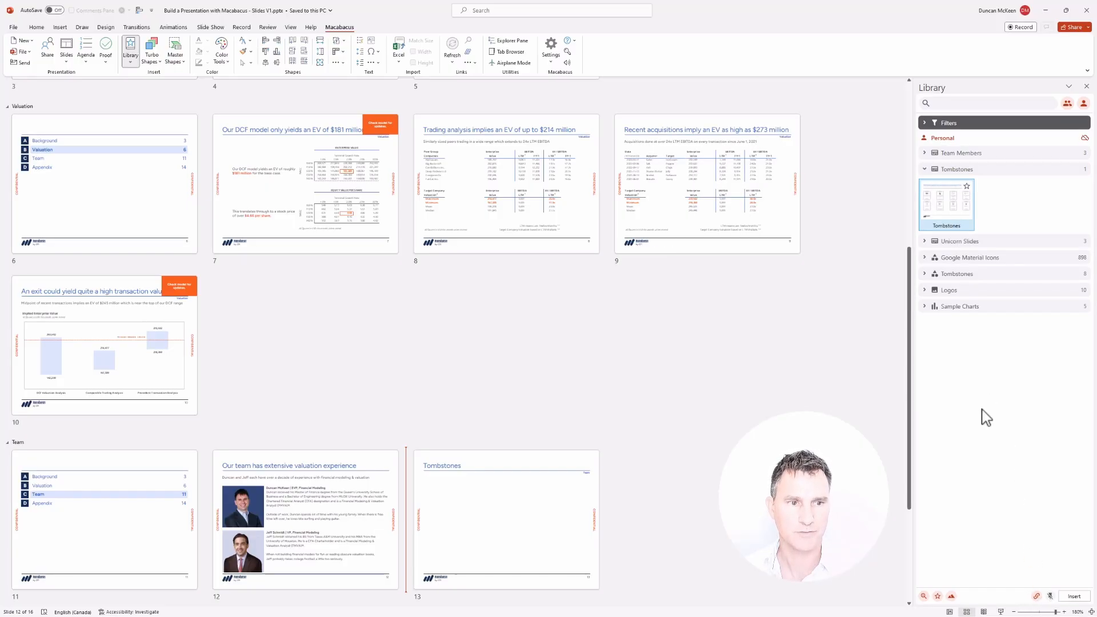
{"action": "right_click", "coordinate": [954, 203]}
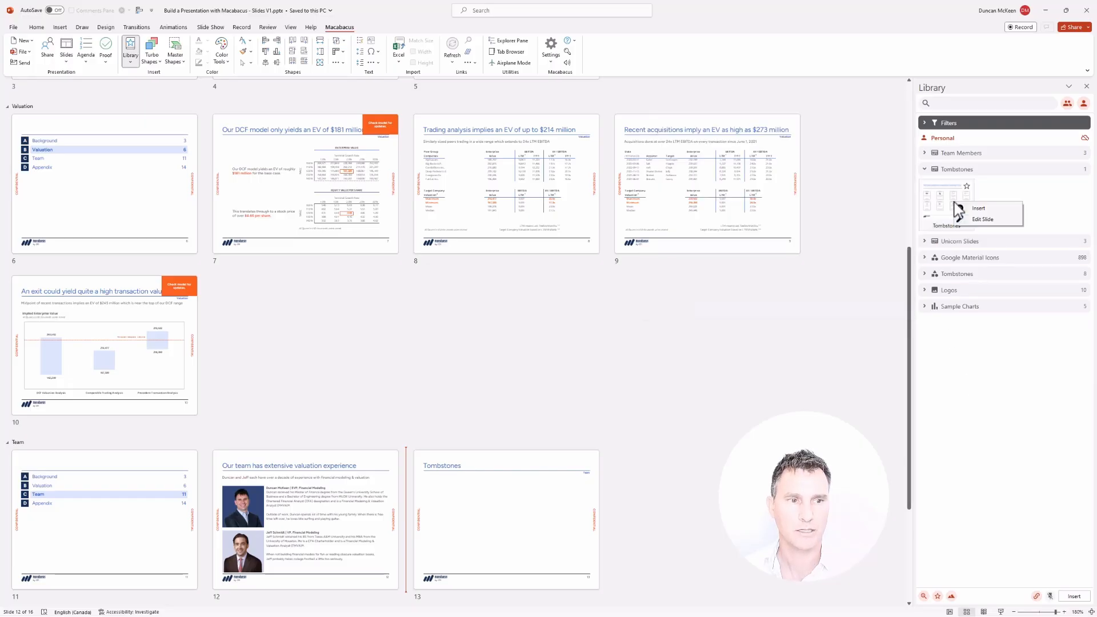
{"action": "left_click", "coordinate": [982, 209]}
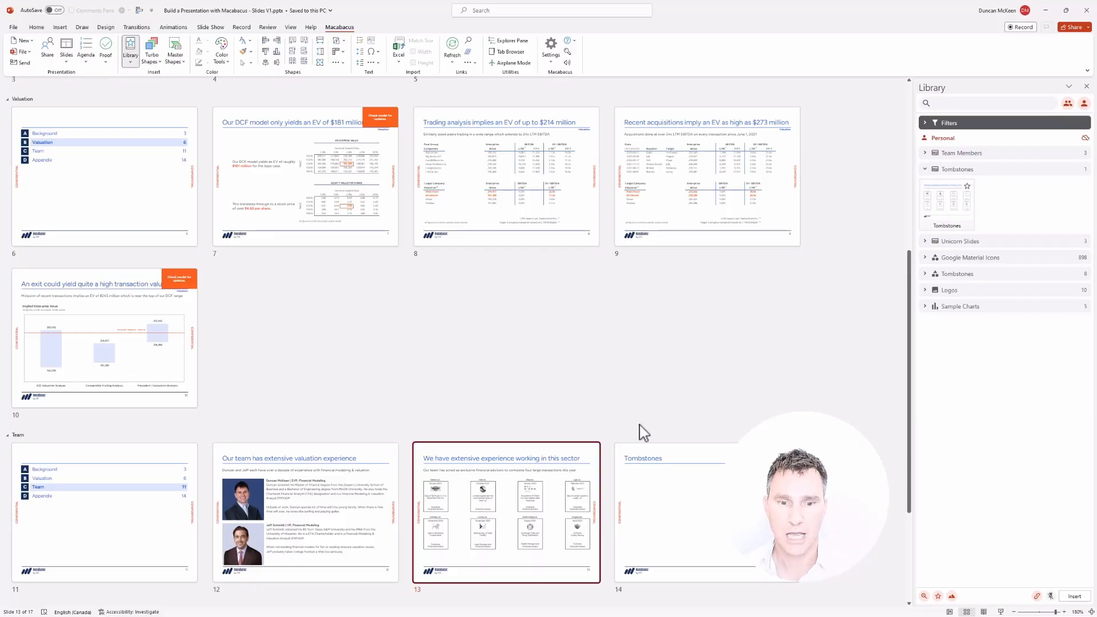
Open the blank Tombstones slide for editing and show the individual tombstone shapes in the library instead of the Tombstones slide group.
{"action": "left_click", "coordinate": [686, 485]}
{"action": "double_click", "coordinate": [690, 493]}
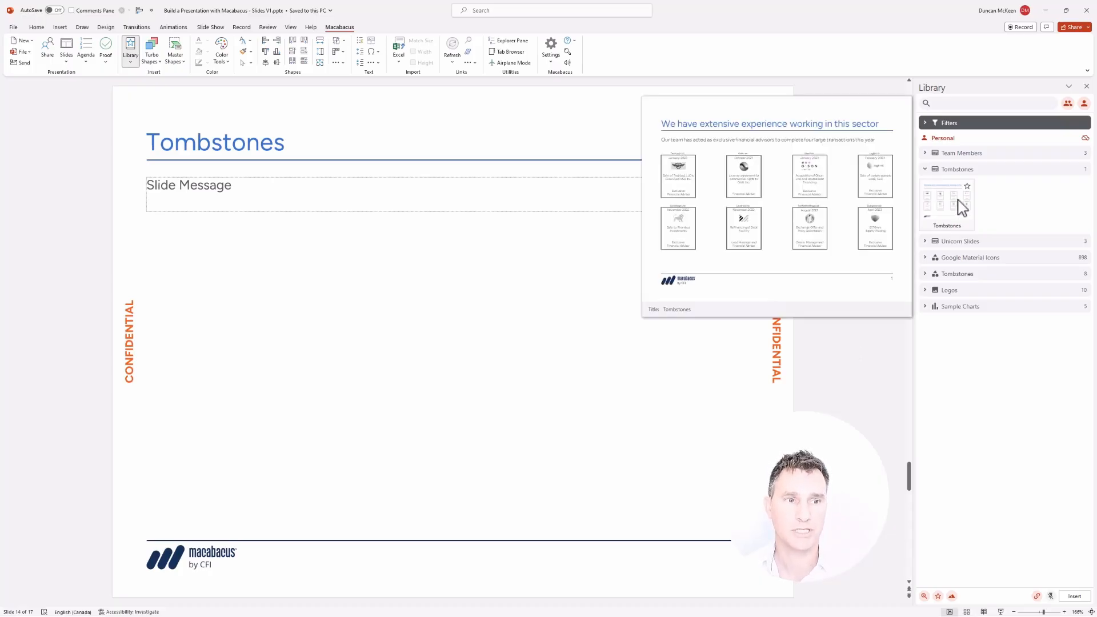
{"action": "left_click", "coordinate": [925, 169]}
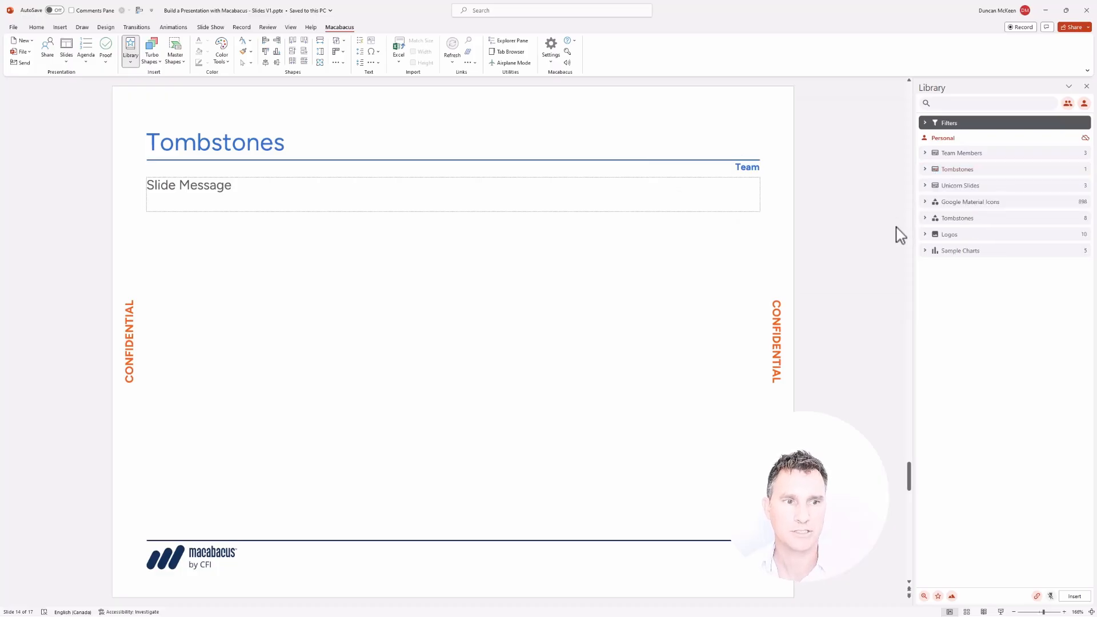
{"action": "left_click", "coordinate": [926, 219]}
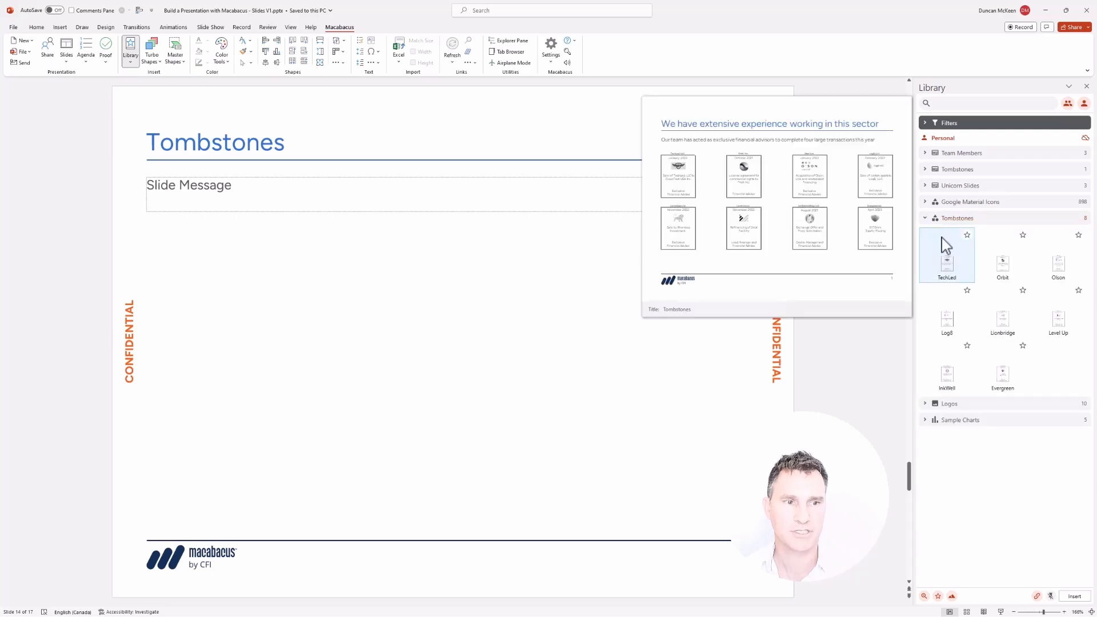
{"action": "mouse_move", "coordinate": [945, 314]}
{"action": "mouse_move", "coordinate": [947, 378]}
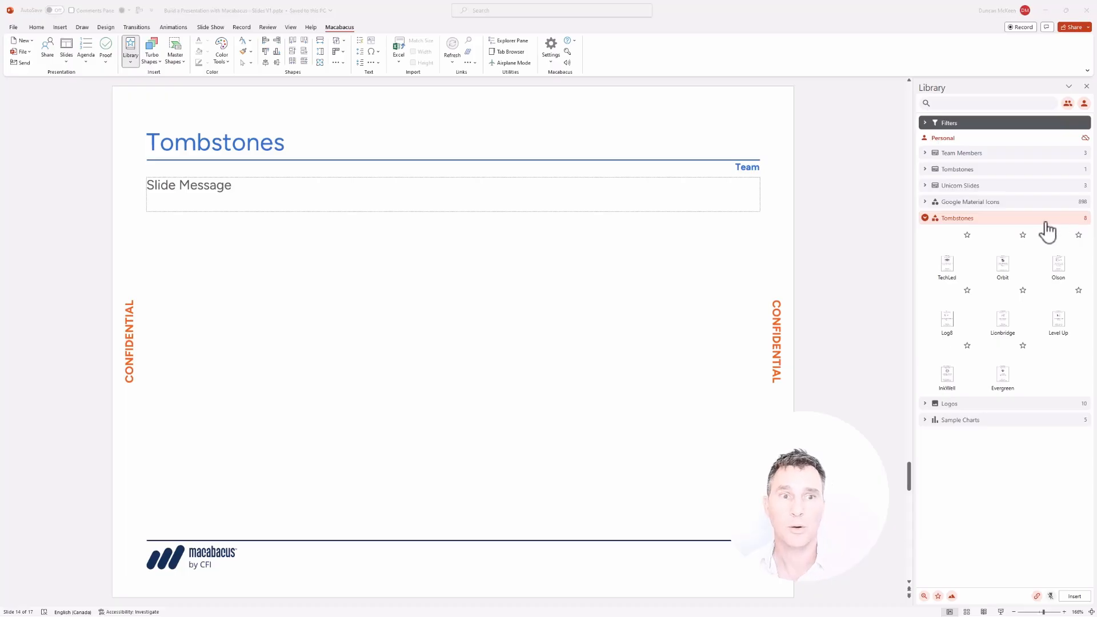
Filter the library's tombstones by the Industrials sector, with the content type and image type filters collapsed.
{"action": "left_click", "coordinate": [924, 124]}
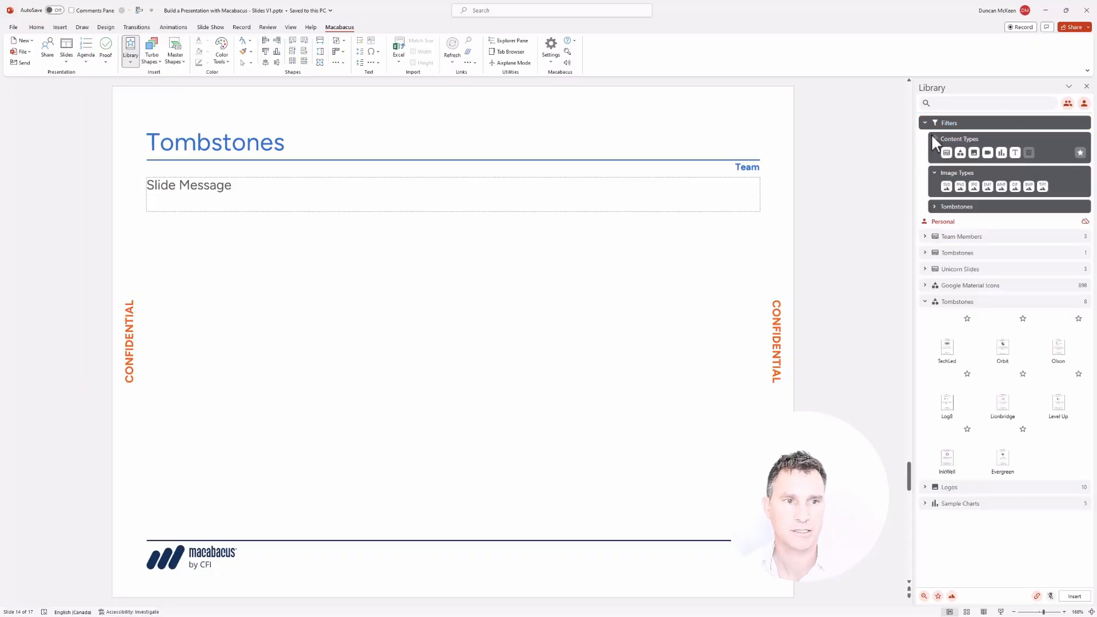
{"action": "left_click", "coordinate": [935, 139]}
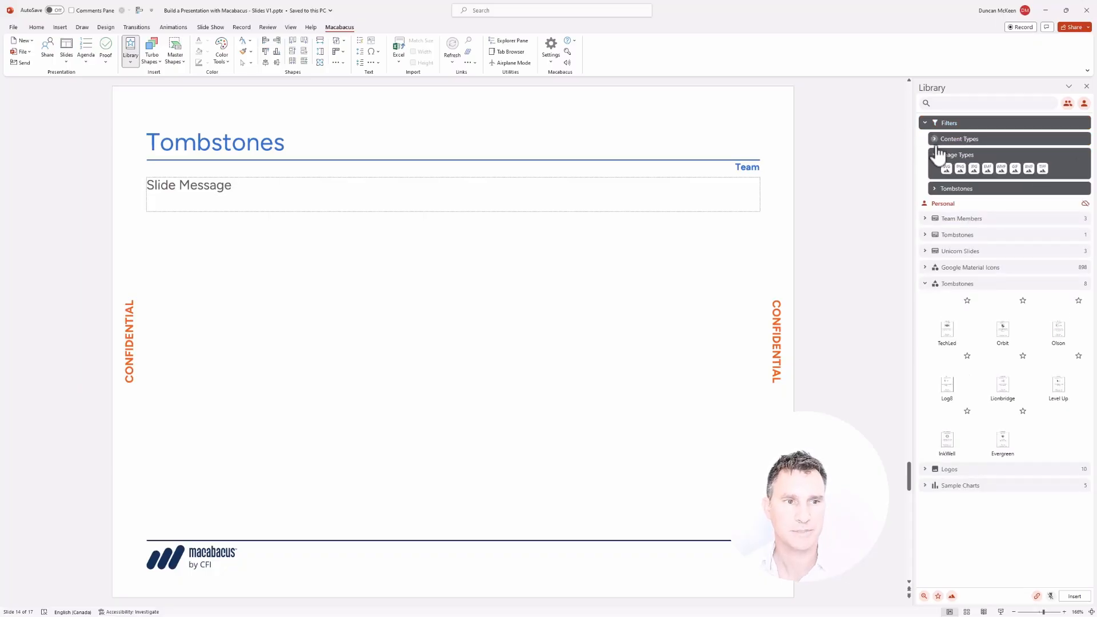
{"action": "left_click", "coordinate": [935, 154]}
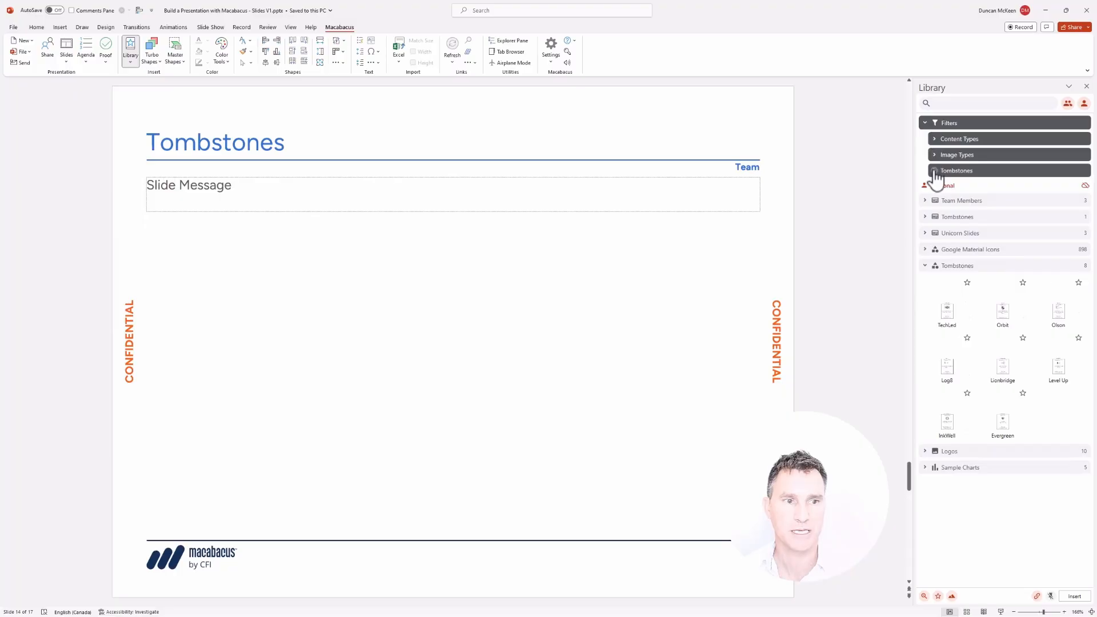
{"action": "left_click", "coordinate": [935, 171]}
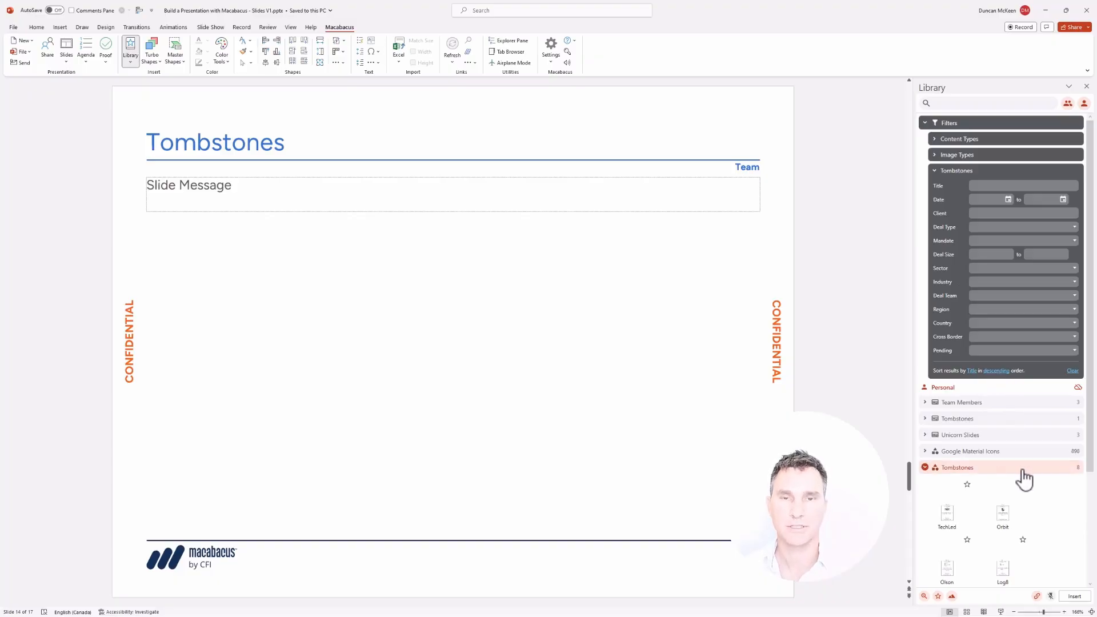
{"action": "left_click", "coordinate": [994, 268]}
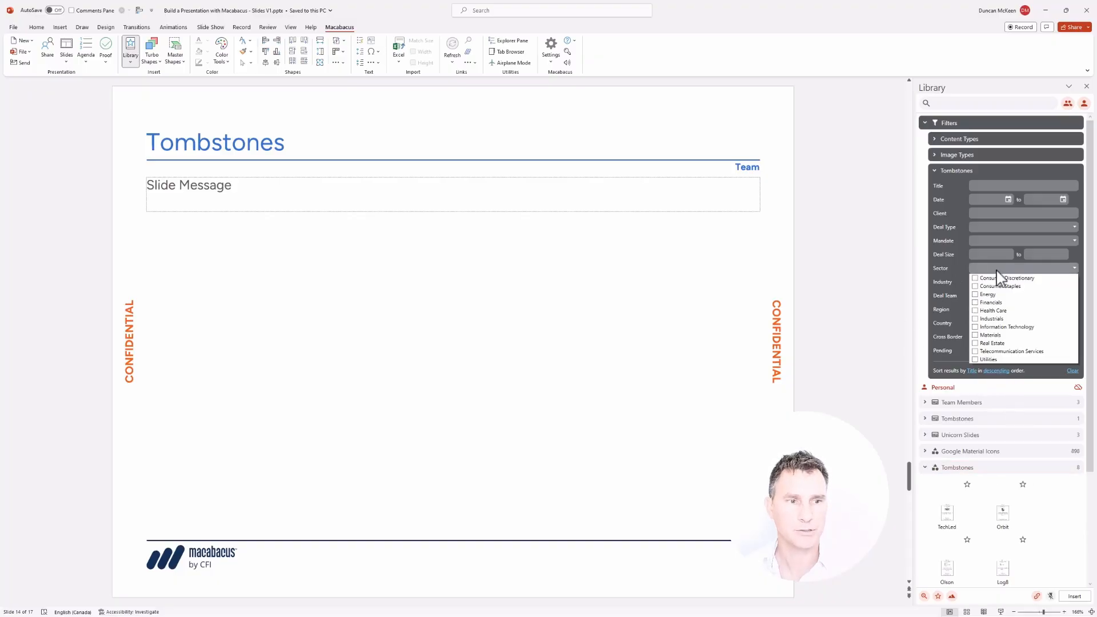
{"action": "left_click", "coordinate": [976, 318]}
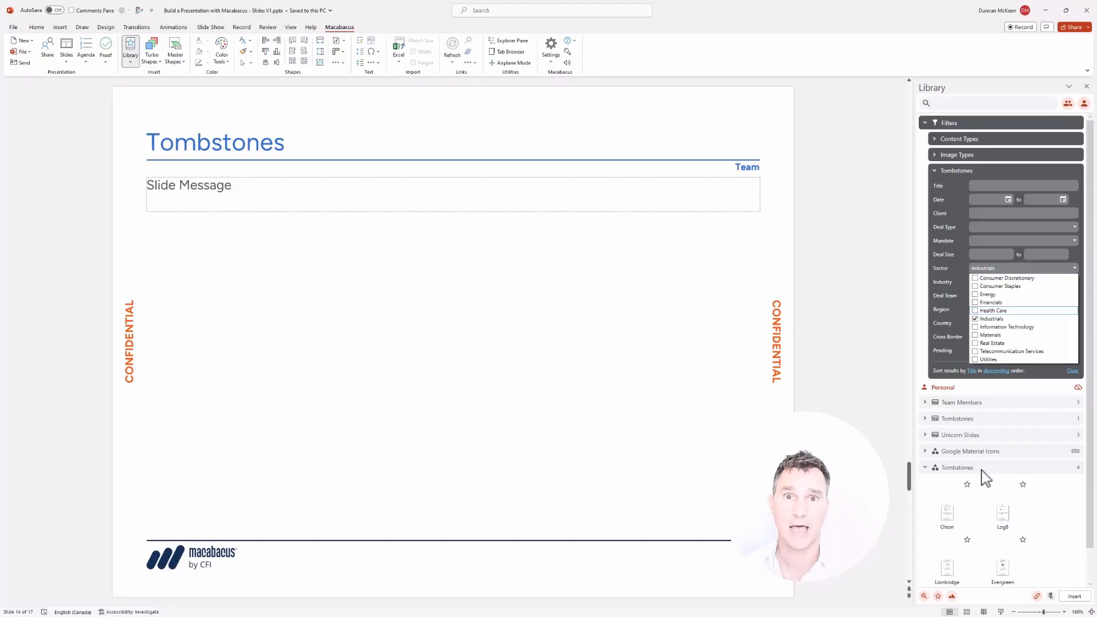
{"action": "left_click", "coordinate": [947, 268]}
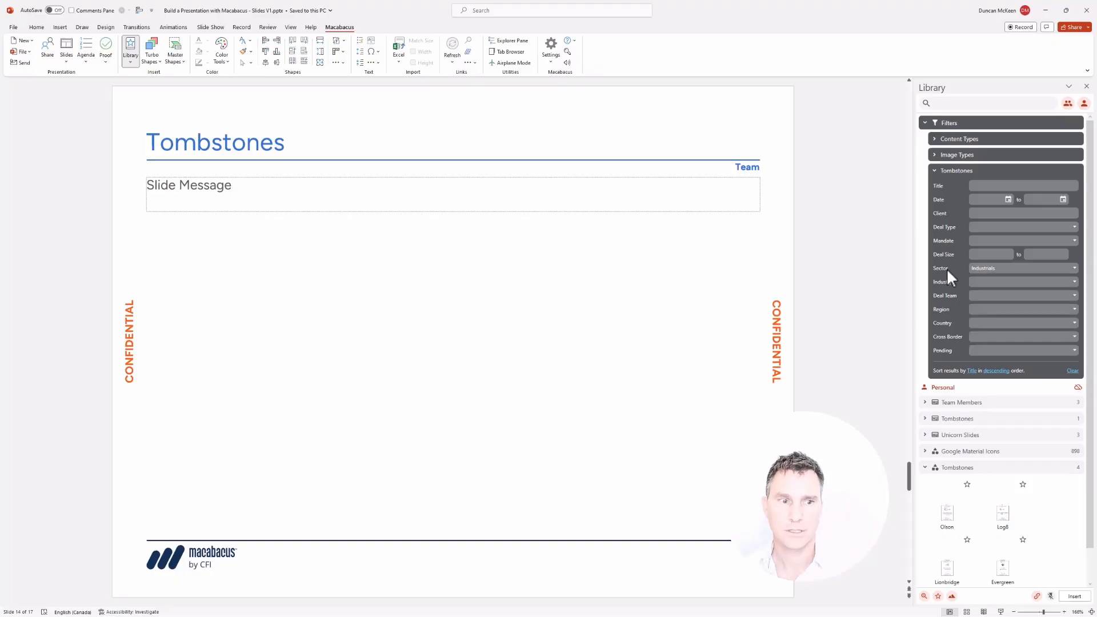
Remove the Industrials sector filter and collapse the library filters.
{"action": "left_click", "coordinate": [1004, 271]}
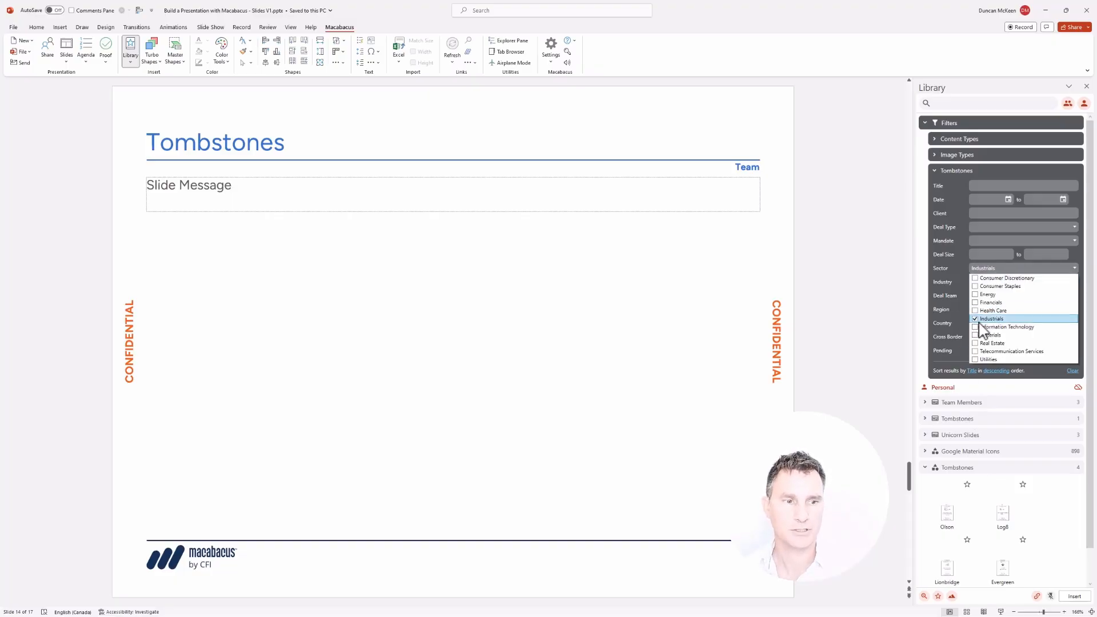
{"action": "left_click", "coordinate": [974, 319]}
{"action": "left_click", "coordinate": [941, 266]}
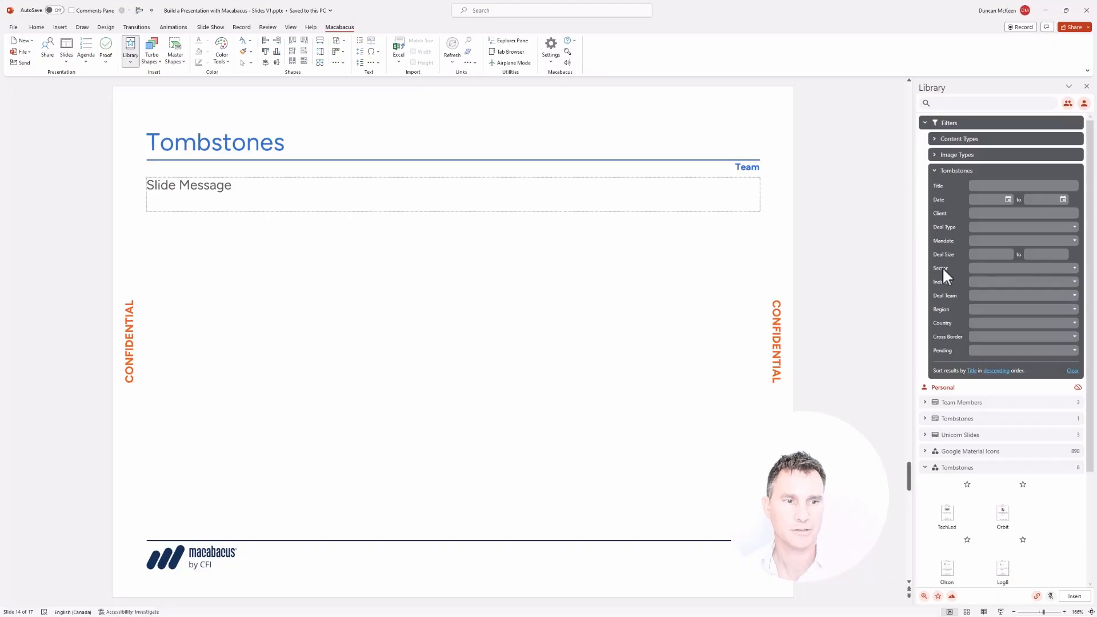
{"action": "left_click", "coordinate": [925, 123]}
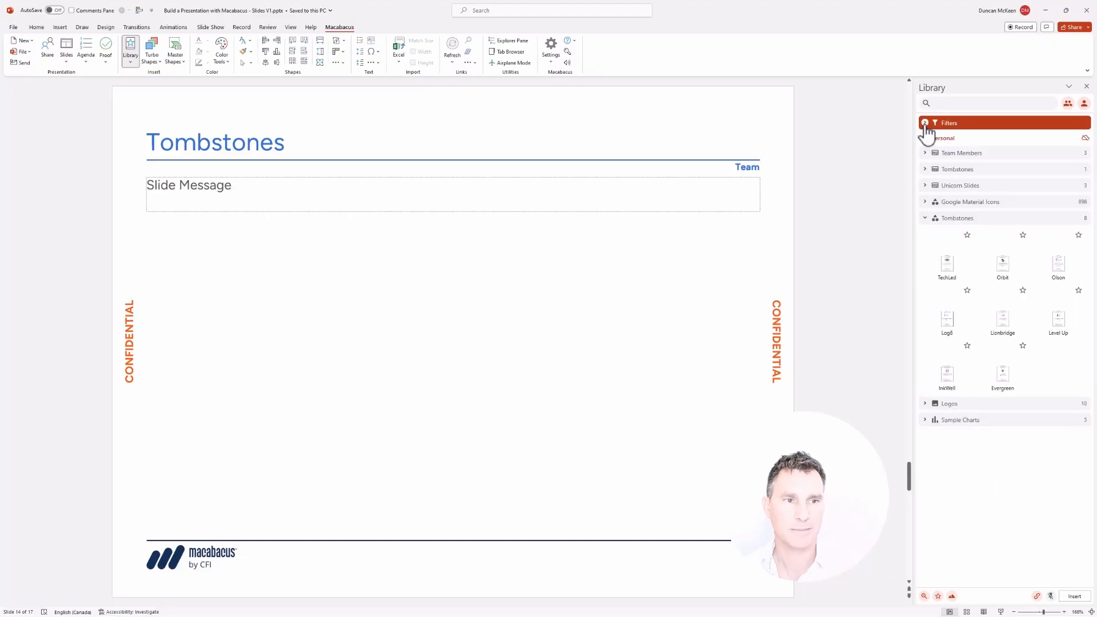
Insert all eight tombstone shapes from the library onto the slide, with one column fewer than proposed and the last row centered.
{"action": "mouse_move", "coordinate": [944, 266]}
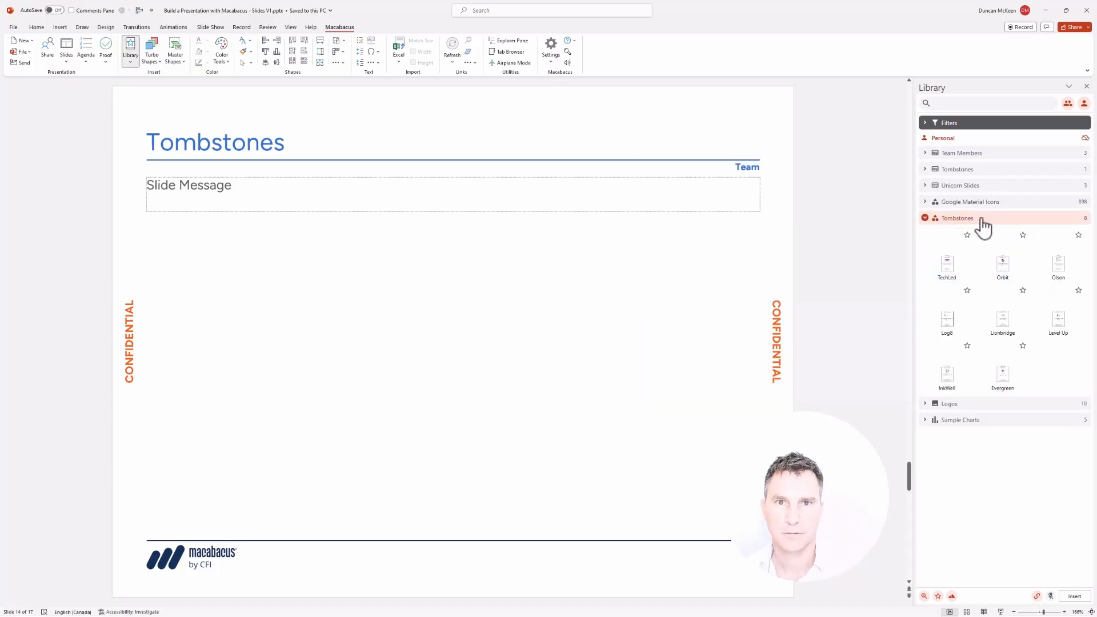
{"action": "left_click", "coordinate": [955, 262]}
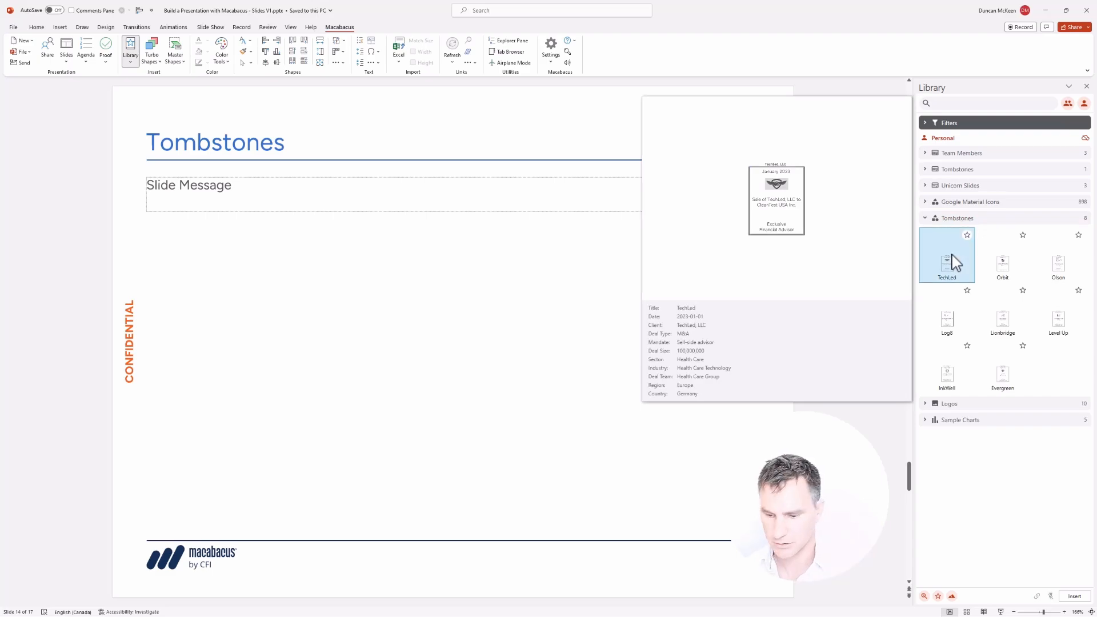
{"action": "key", "text": "ctrl+a"}
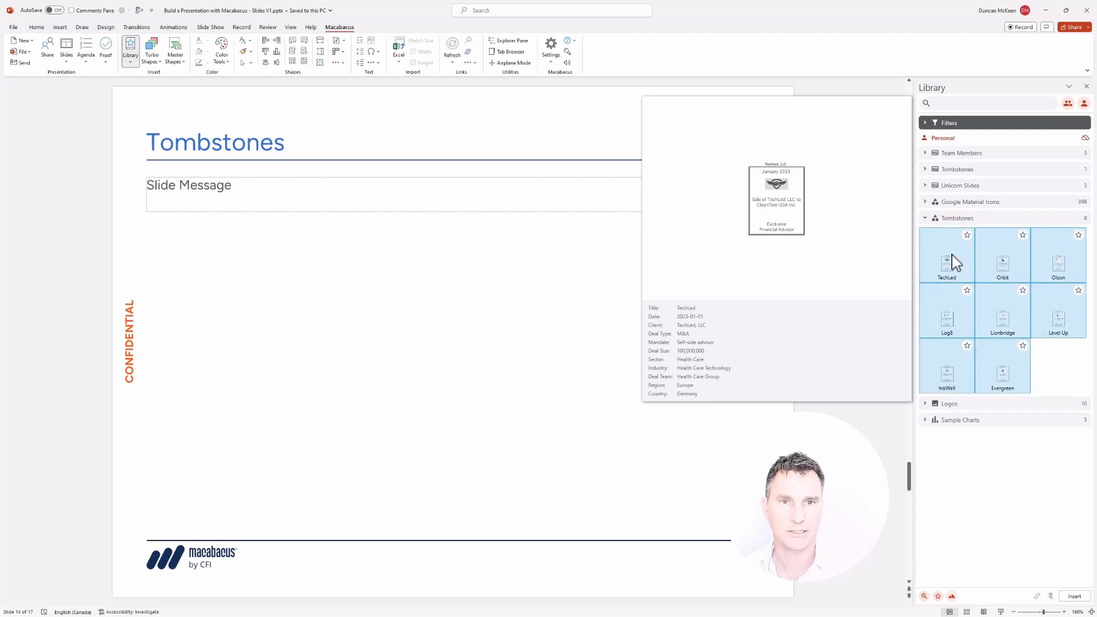
{"action": "left_click_drag", "start_coordinate": [954, 262], "coordinate": [988, 268]}
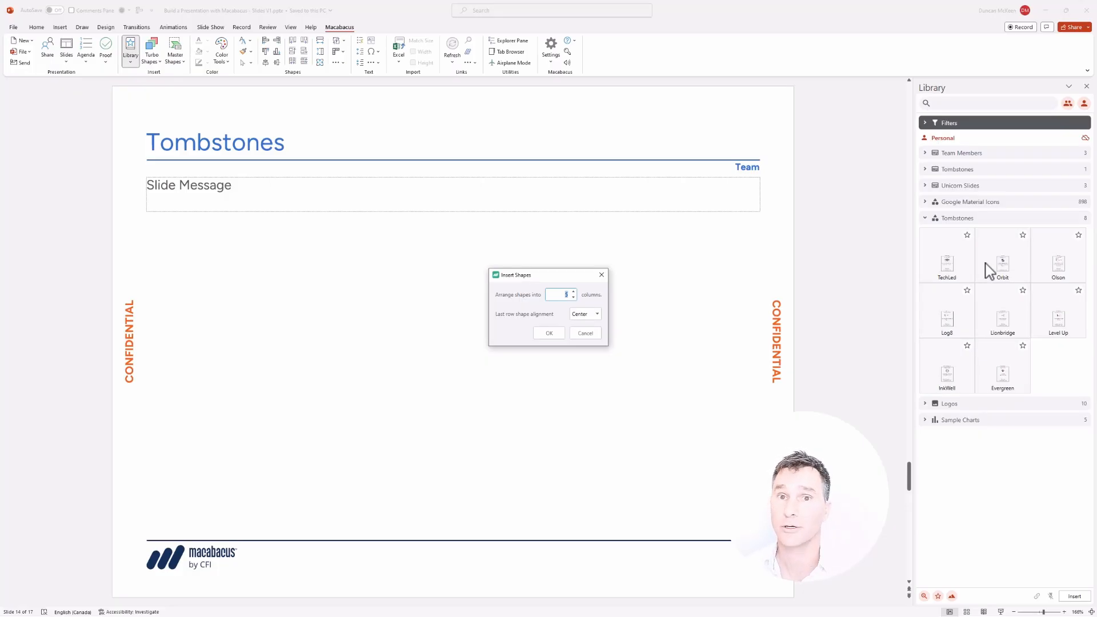
{"action": "left_click", "coordinate": [573, 297]}
{"action": "left_click", "coordinate": [548, 333]}
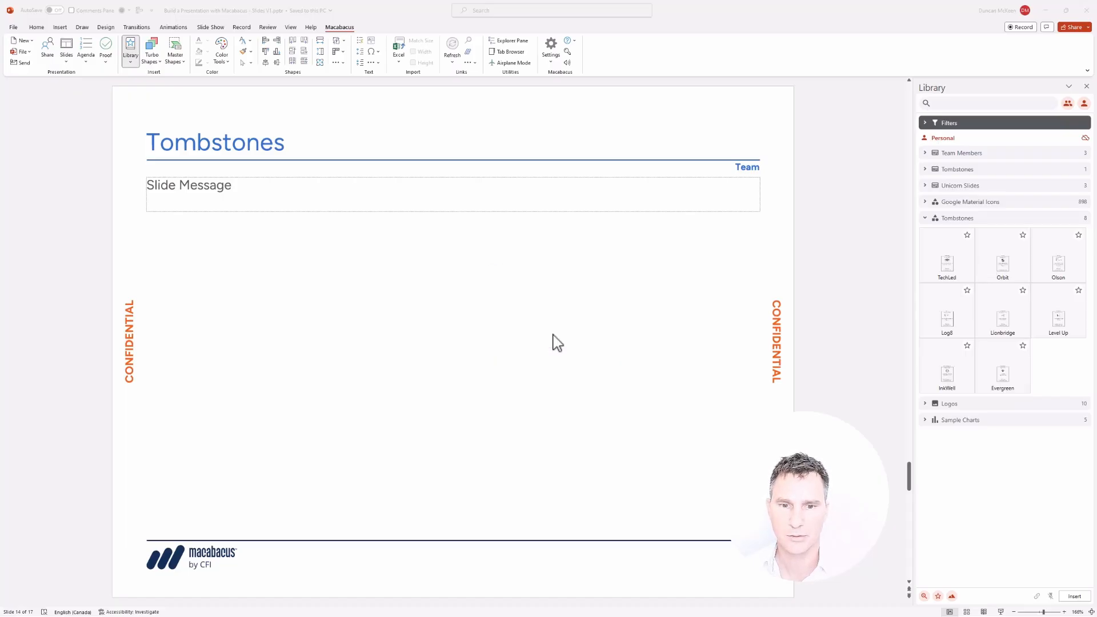